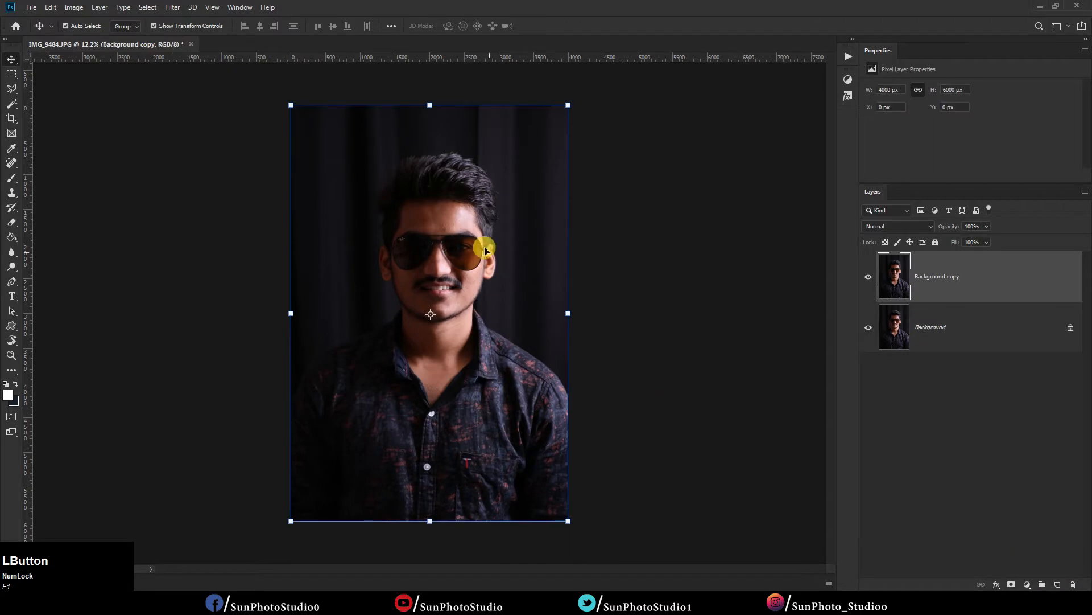
Remove the blemishes across the forehead on the Background copy layer with the Spot Healing Brush, reducing the brush size to 45
key(space)
drag(429, 224, 478, 345)
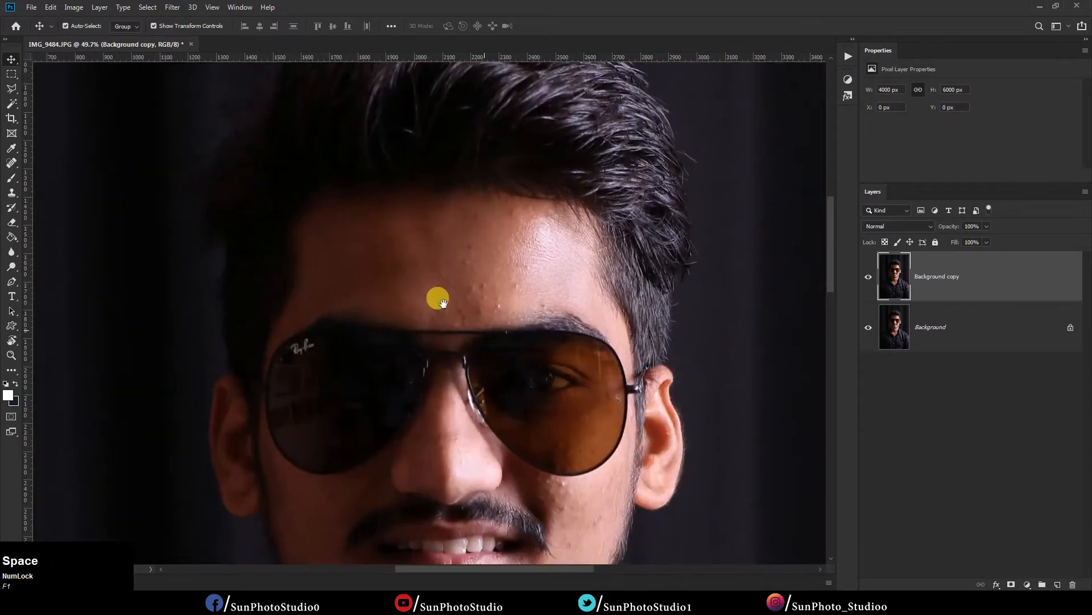
click(11, 163)
scroll(406, 272, up, 2)
scroll(476, 278, up, 1)
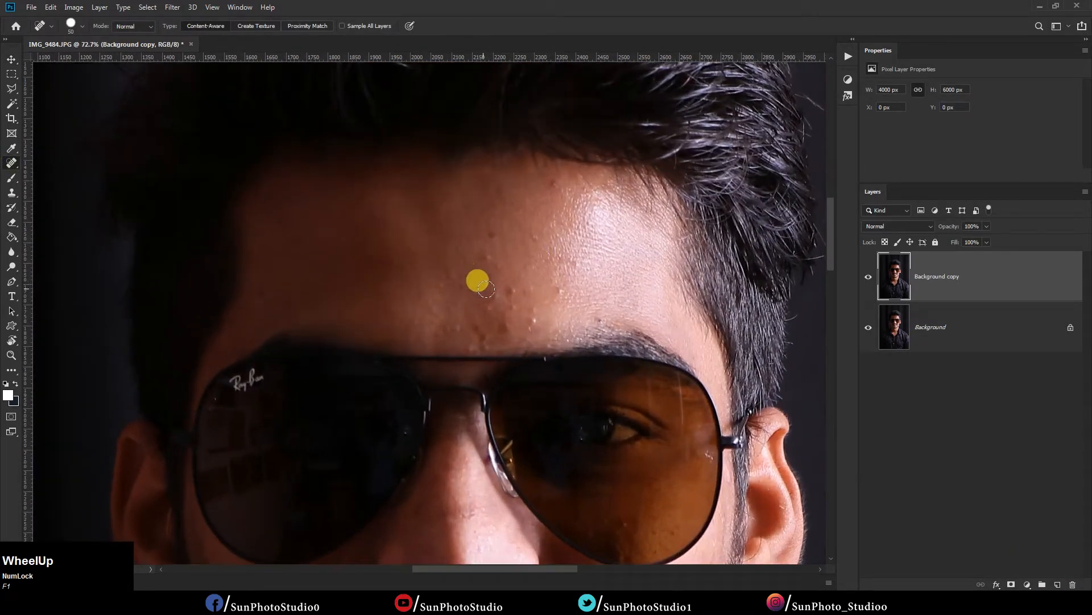
click(482, 256)
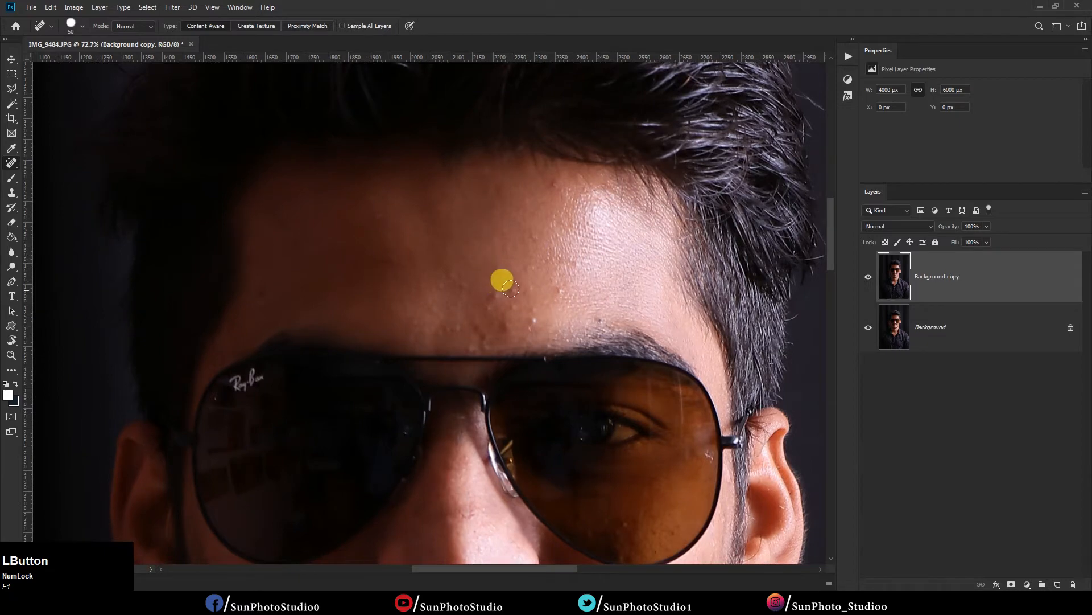
key(bracketleft)
click(557, 294)
click(531, 240)
click(524, 269)
click(603, 323)
click(475, 337)
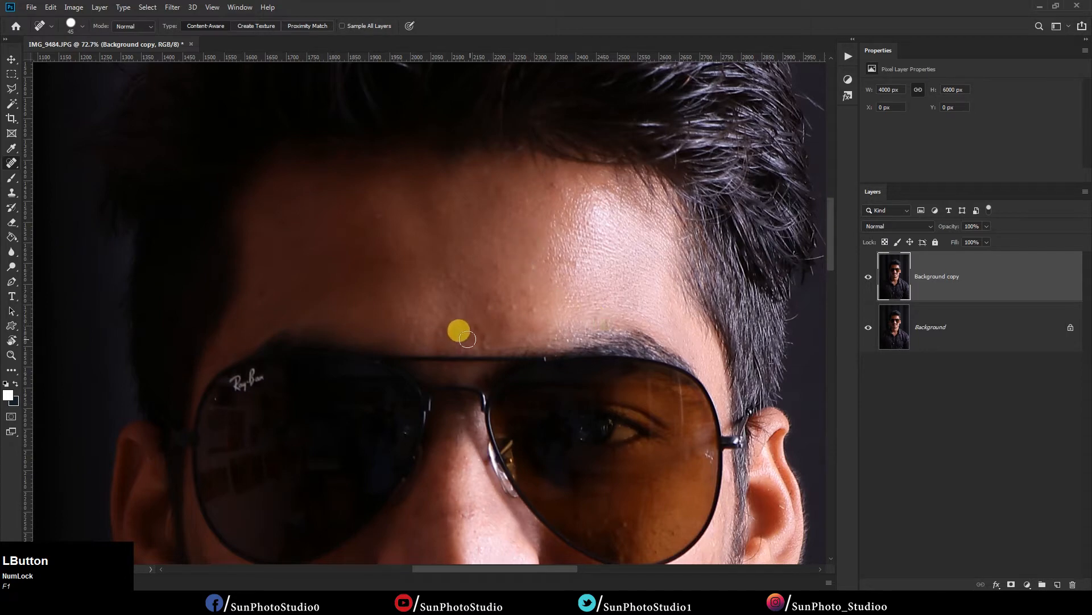
click(530, 300)
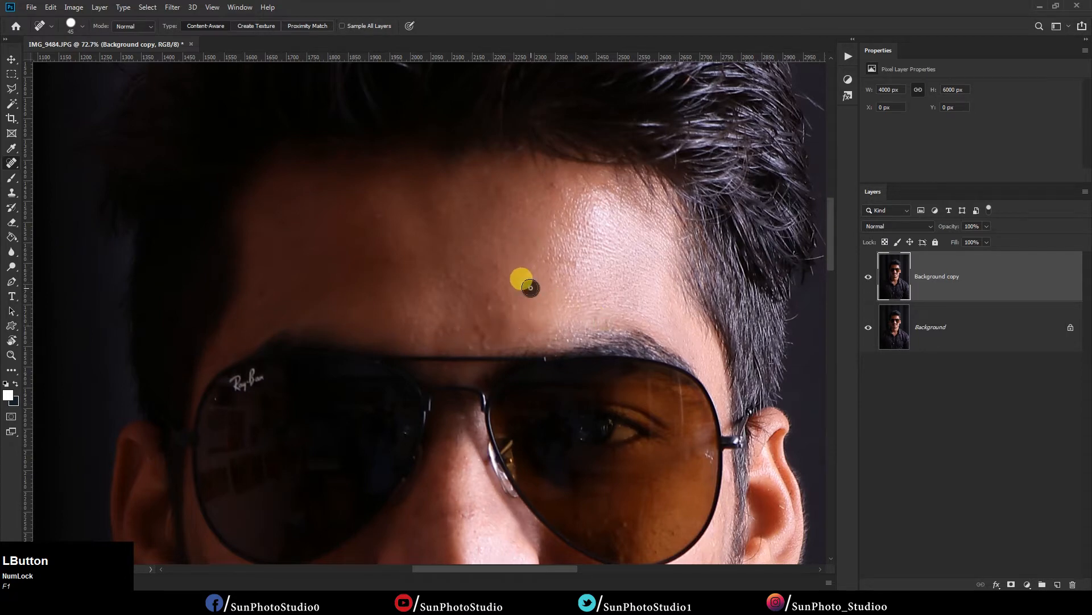
Heal the spots on the brighter cheek below the sunglasses and beside the mouth with the Spot Healing Brush
scroll(532, 281, down, 2)
scroll(529, 478, up, 2)
click(532, 478)
click(583, 421)
click(605, 383)
click(572, 369)
click(559, 354)
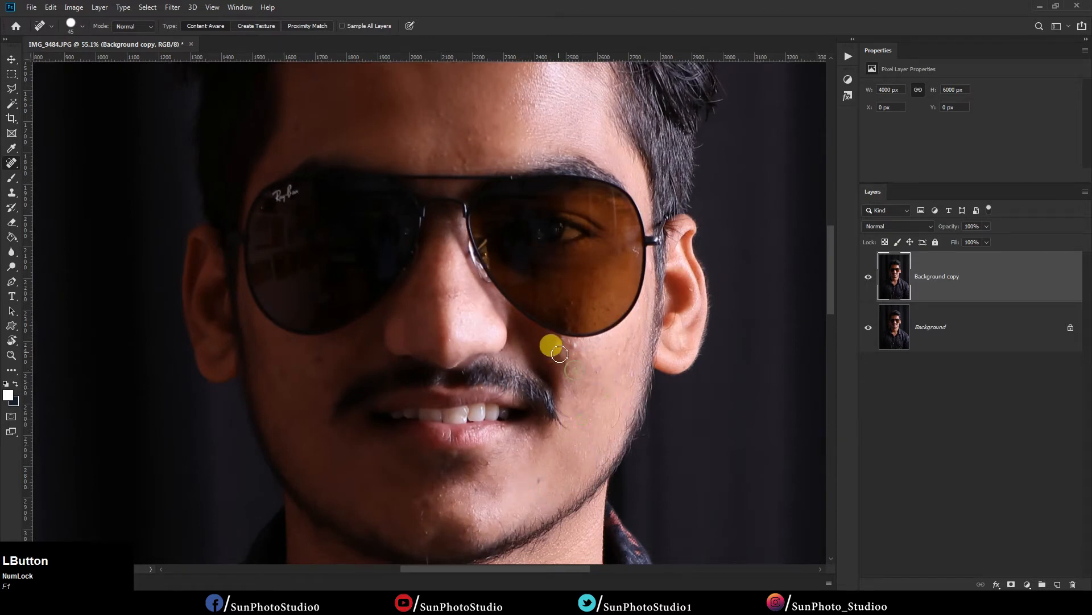
Heal the remaining spots on the shadowed cheek, the nose and the lower face beside the chin
click(321, 360)
click(457, 280)
scroll(452, 252, down, 1)
scroll(464, 471, up, 2)
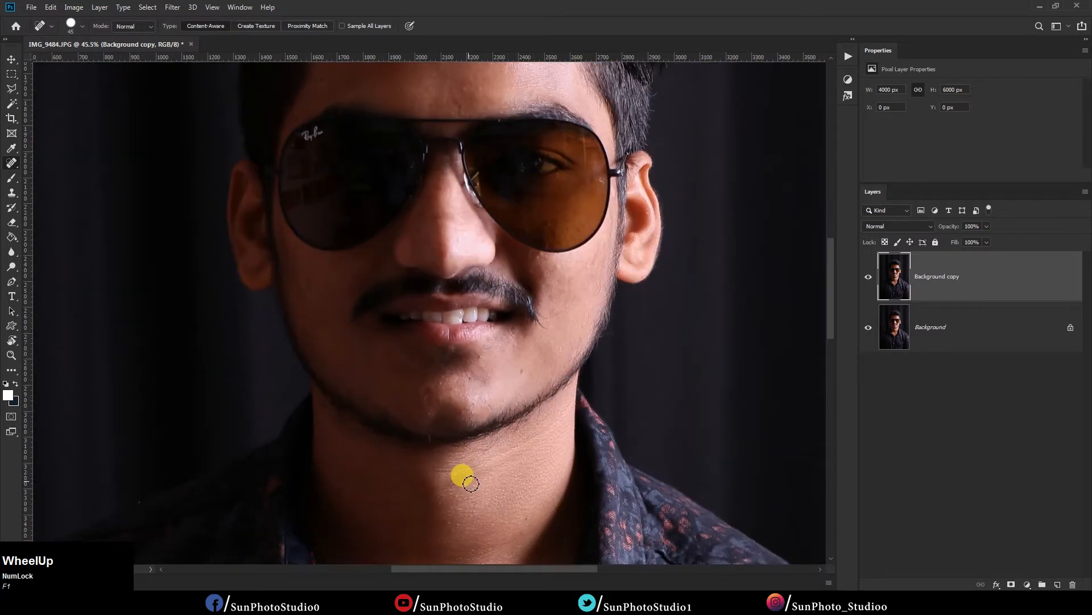
click(520, 371)
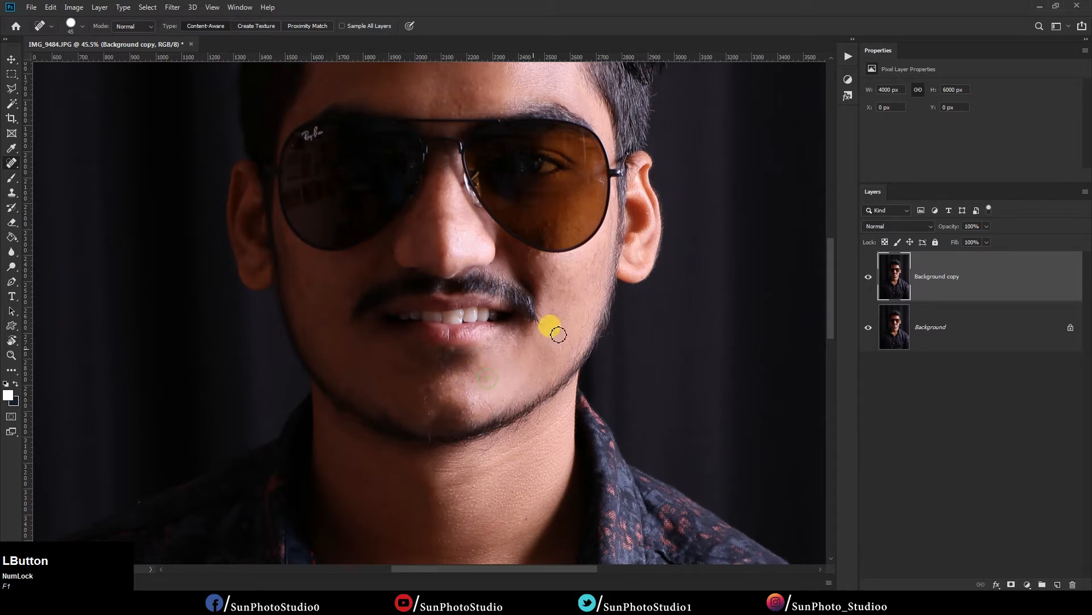
Duplicate the retouched Background copy layer and open the Photo-Toolbox SkinFiner filter on the duplicate
scroll(569, 313, down, 5)
drag(954, 277, 1061, 582)
click(172, 7)
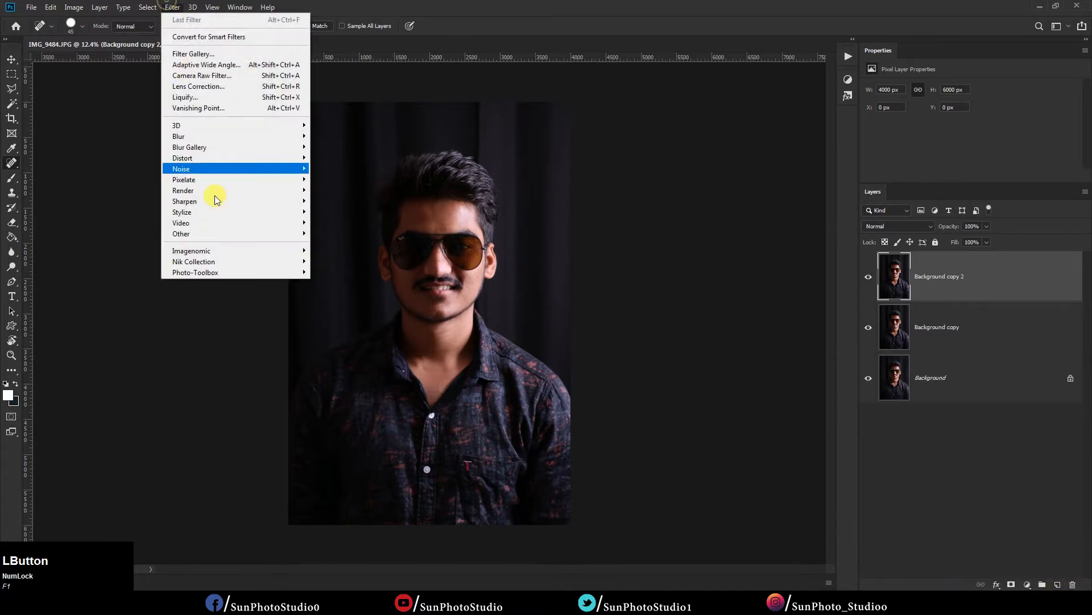
mouse_move(227, 273)
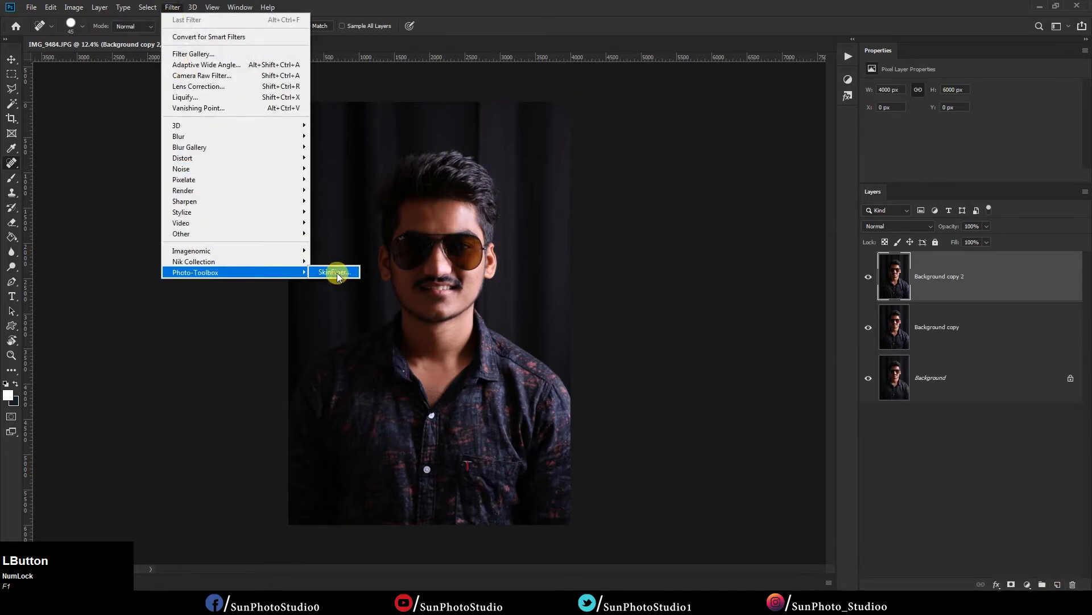
click(336, 273)
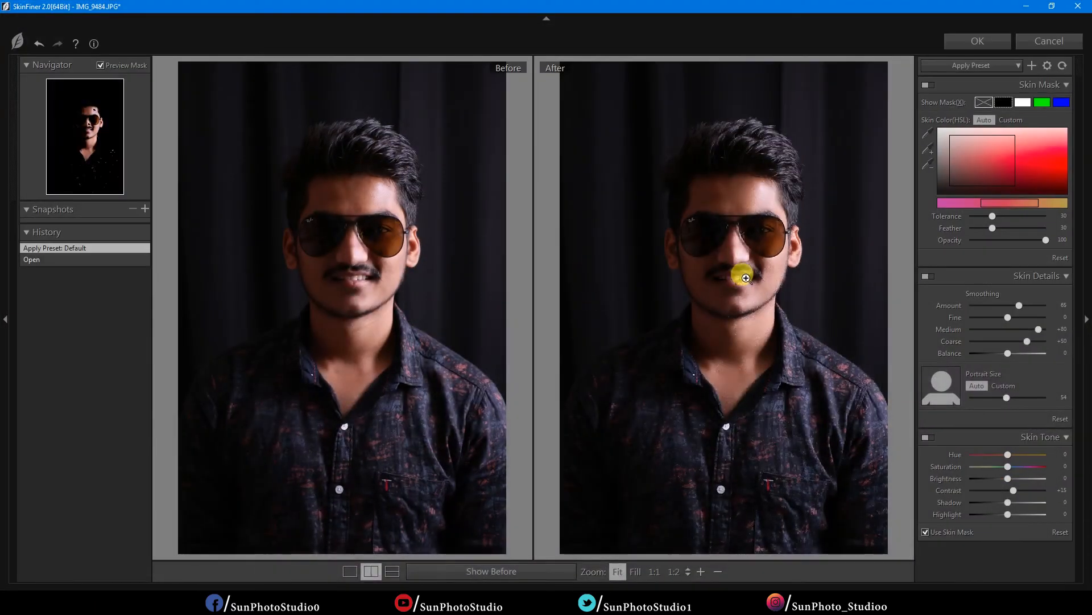
Inspect the forehead at 1:1, set the skin smoothing Amount to 100 and apply the SkinFiner filter
click(745, 276)
drag(764, 214, 770, 388)
drag(731, 279, 652, 450)
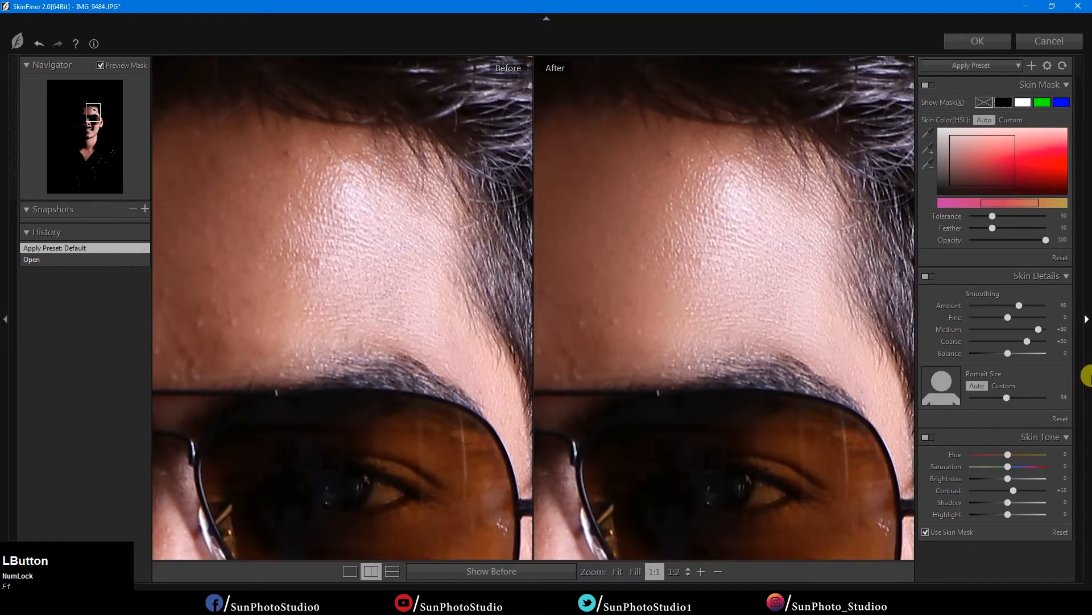
drag(1026, 305, 1063, 303)
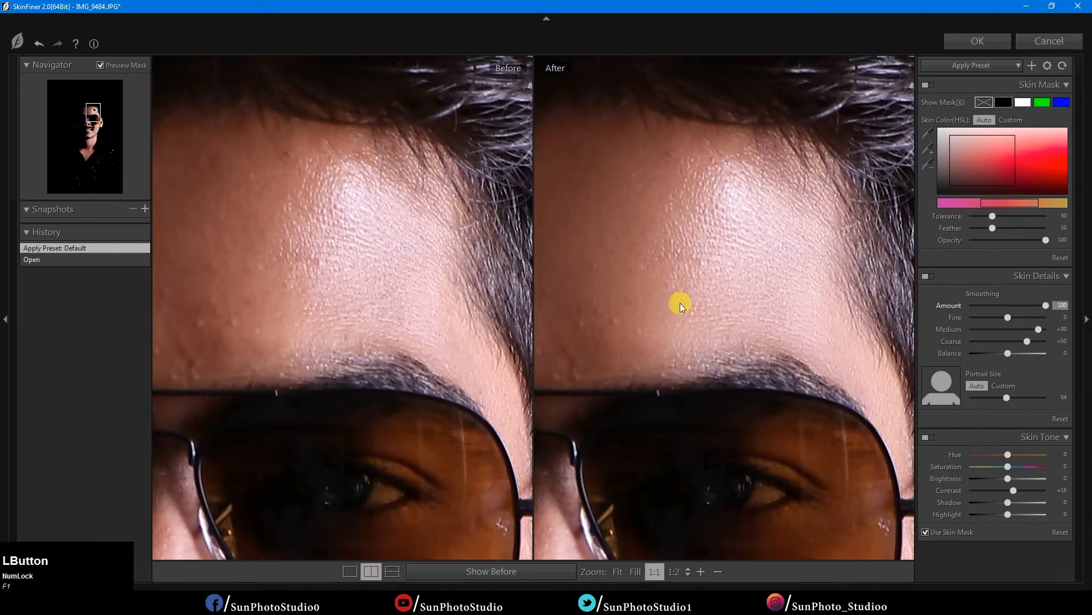
click(970, 42)
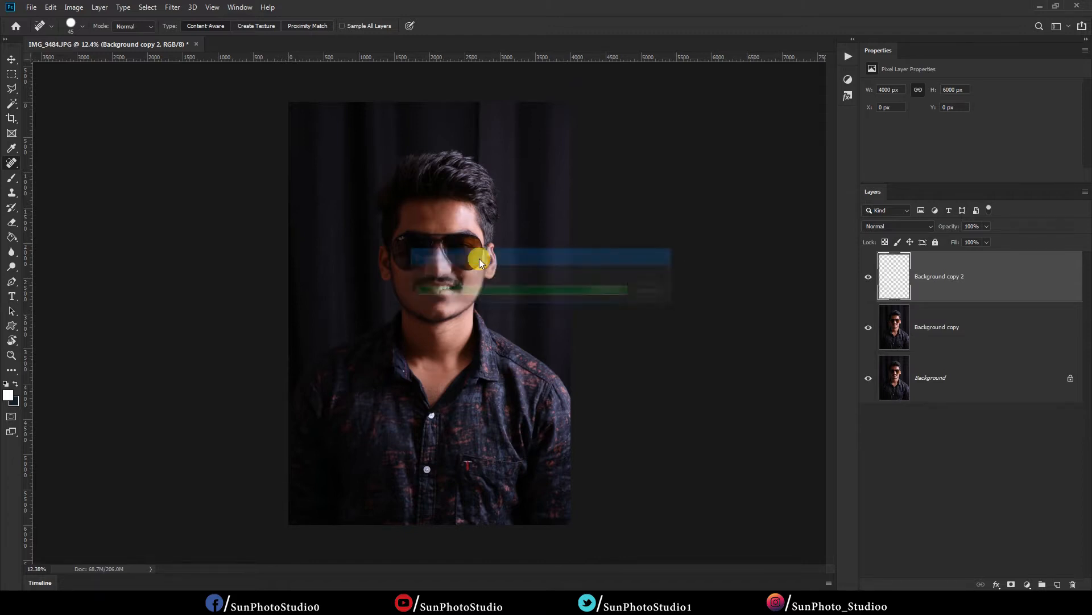
Compare the face with and without the smoothed layer, and merge Background copy 2 down into Background copy
scroll(438, 253, up, 3)
click(868, 277)
right_click(972, 276)
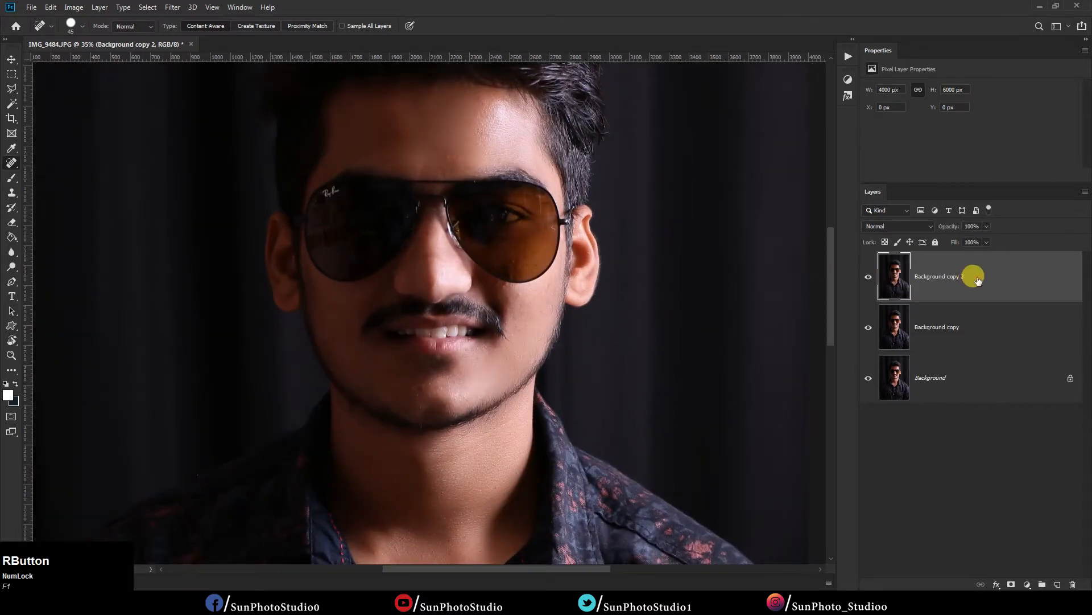
click(859, 447)
Select the Mixer Brush Tool and set the foreground colour to a light peach based on a skin tone sampled from the forehead
scroll(464, 330, down, 4)
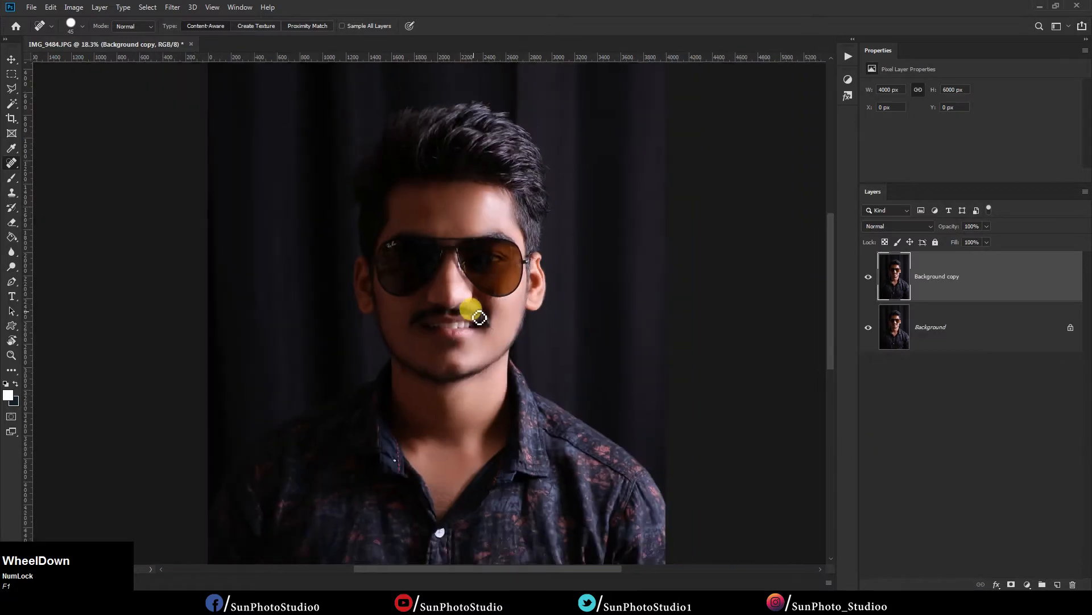
scroll(438, 228, up, 1)
scroll(421, 205, up, 5)
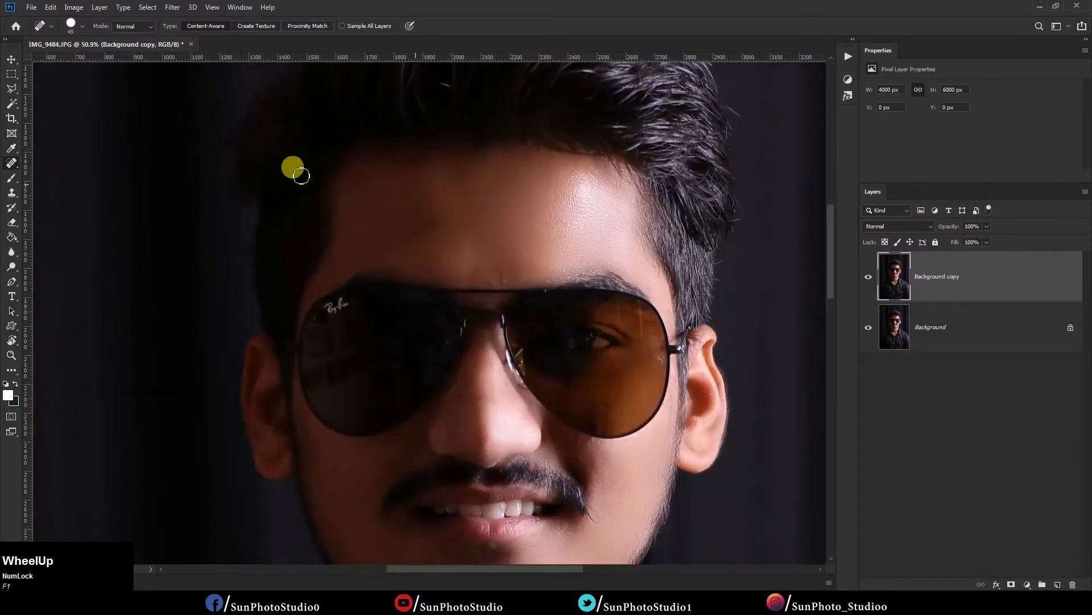
click(6, 177)
right_click(7, 176)
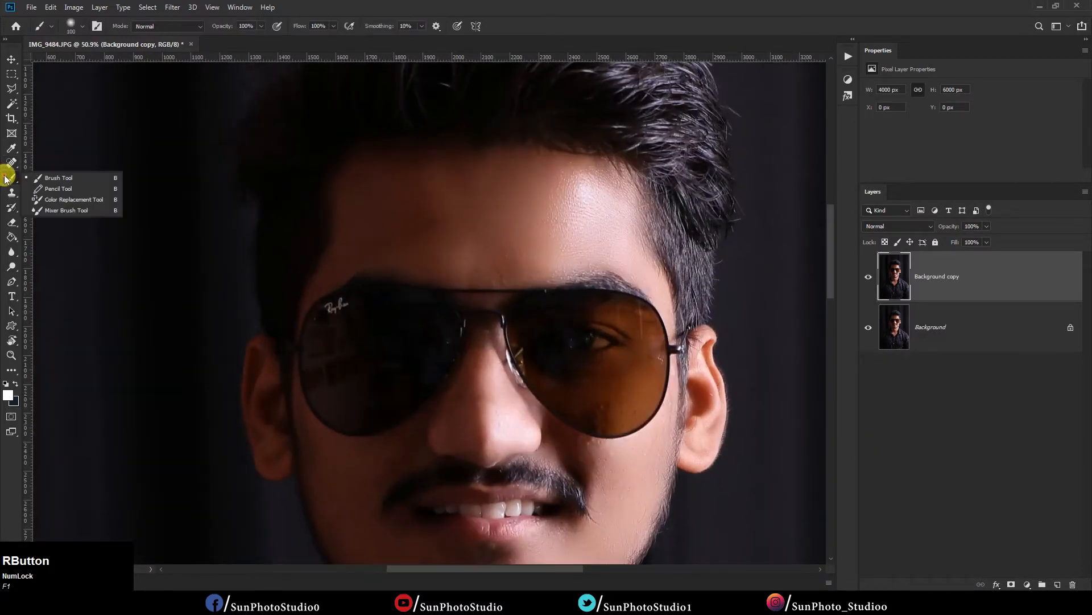
click(46, 215)
click(9, 399)
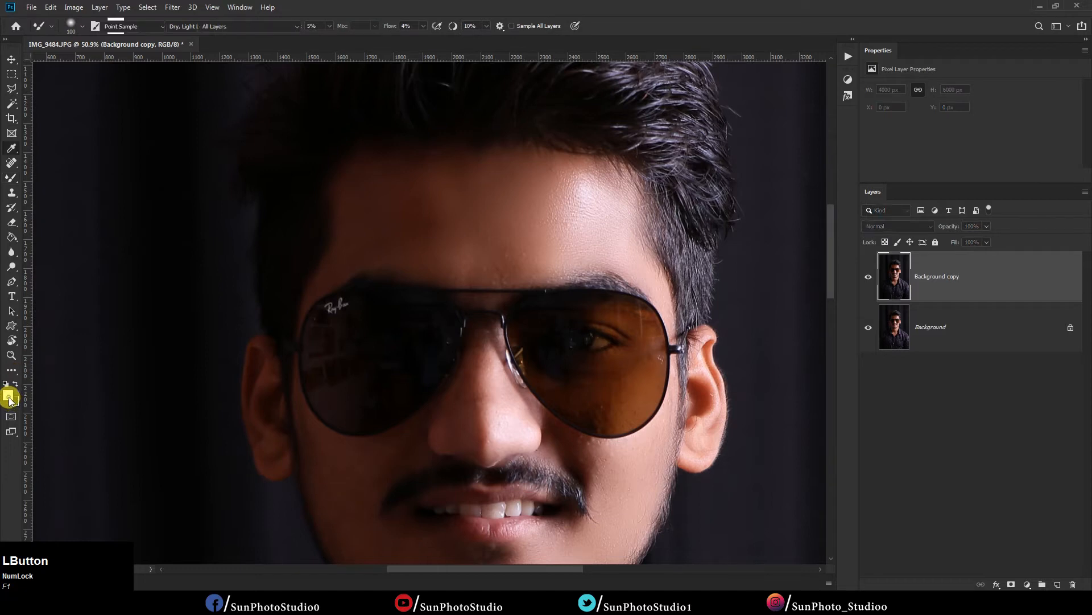
click(561, 247)
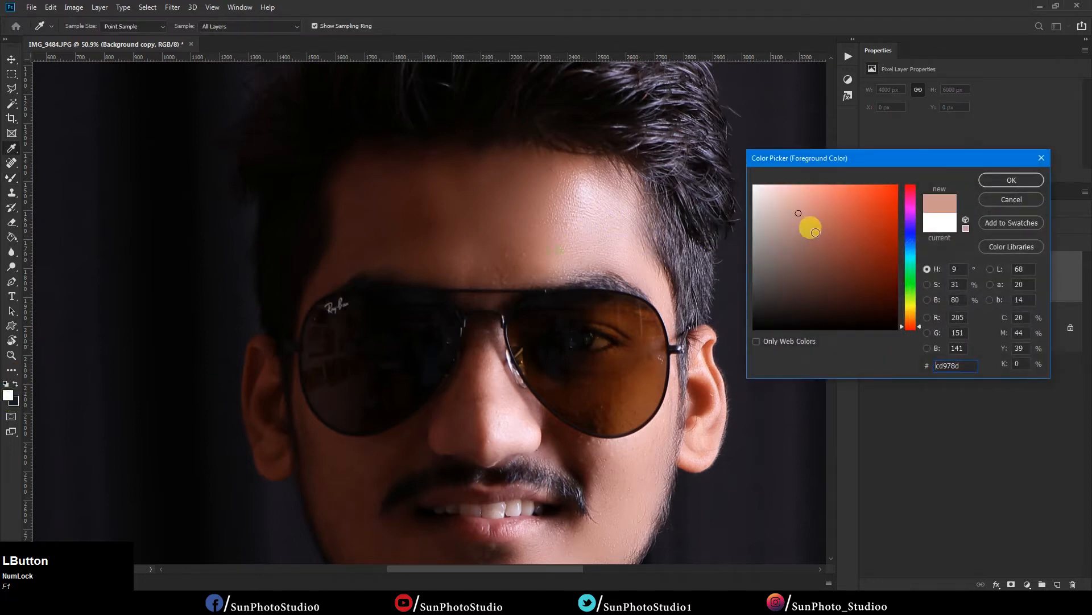
click(797, 185)
click(995, 181)
Try a Mixer Brush stroke on the forehead with a 200 px brush, and undo it
key(b)
scroll(456, 209, up, 1)
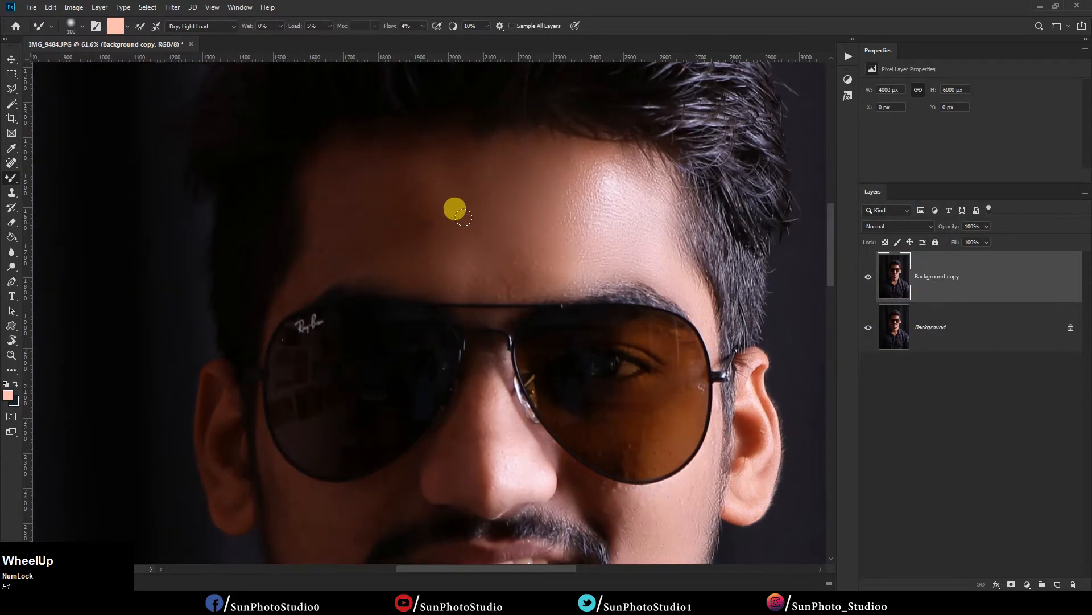
key(bracketright)
key(bracketright)
key(bracketright)
key(bracketright)
mouse_move(488, 227)
mouse_down()
mouse_move(533, 219)
mouse_move(500, 236)
mouse_move(467, 229)
mouse_move(550, 183)
mouse_move(554, 160)
mouse_move(498, 140)
mouse_up()
key(ctrl+z)
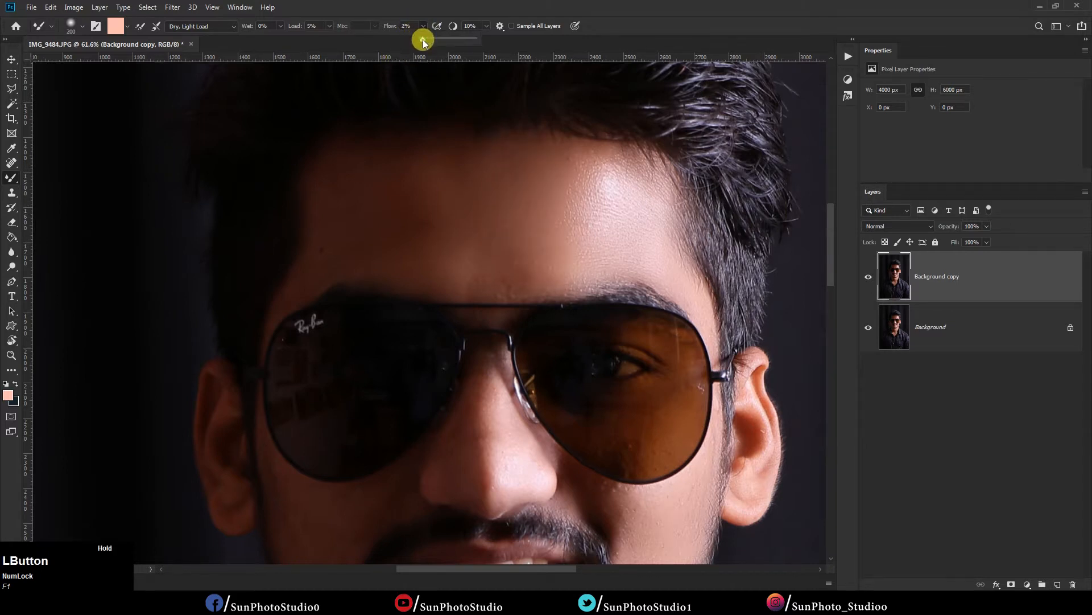
Try blending the shadowed side of the forehead with the Mixer Brush at 2% flow, and undo the strokes
mouse_move(308, 234)
mouse_down()
mouse_move(347, 194)
mouse_move(325, 230)
mouse_move(319, 207)
mouse_move(400, 139)
mouse_move(369, 196)
mouse_move(472, 188)
mouse_move(369, 242)
mouse_move(479, 216)
mouse_move(370, 219)
mouse_move(425, 184)
mouse_move(376, 189)
mouse_move(441, 136)
mouse_up()
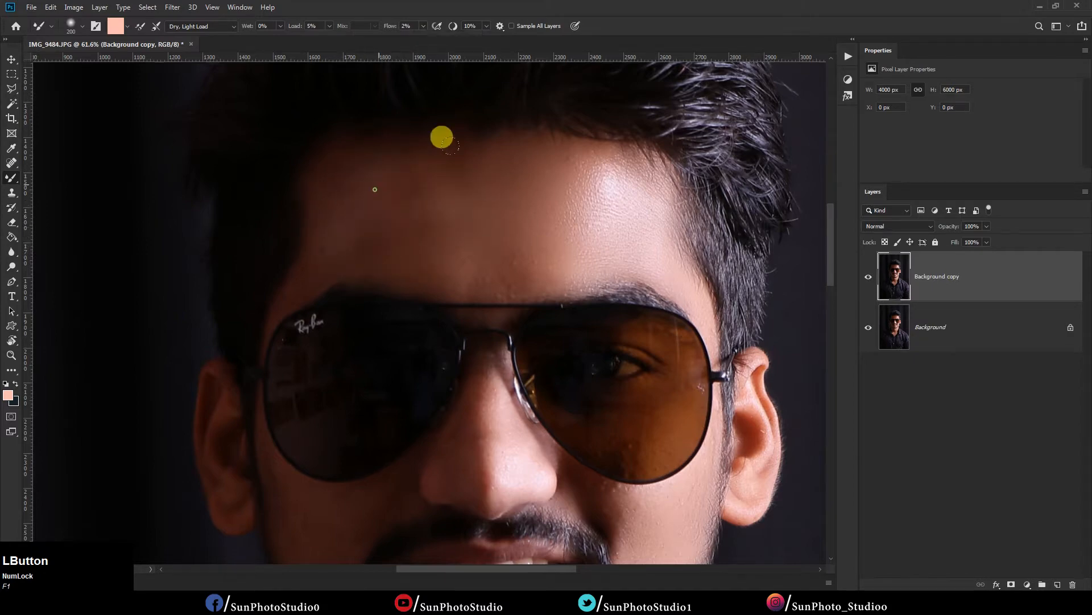
scroll(461, 181, down, 5)
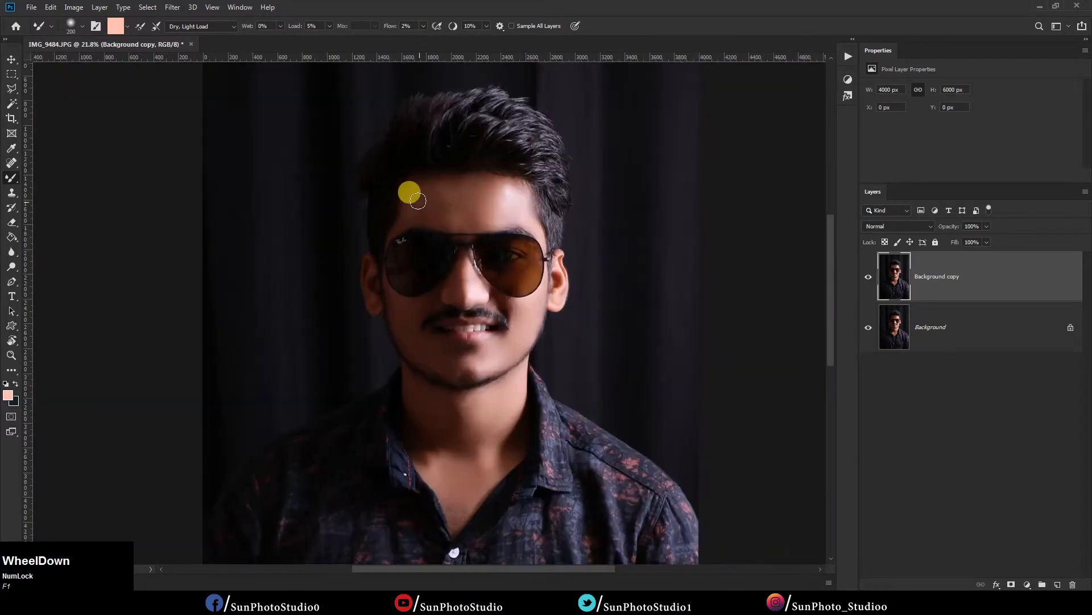
scroll(418, 201, down, 1)
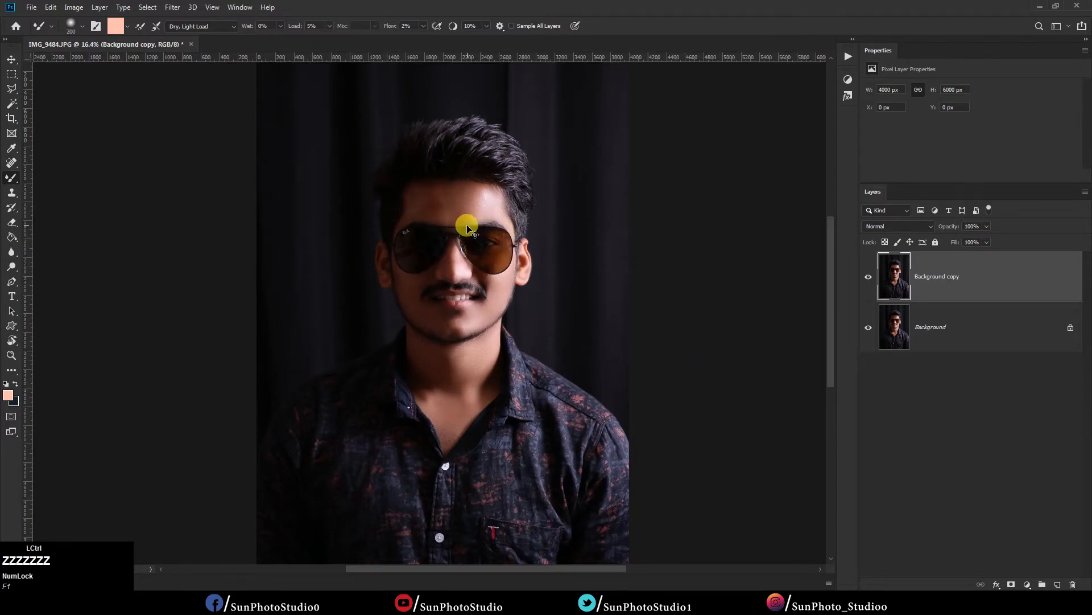
key(ctrl+z)
scroll(432, 206, down, 1)
scroll(359, 191, up, 2)
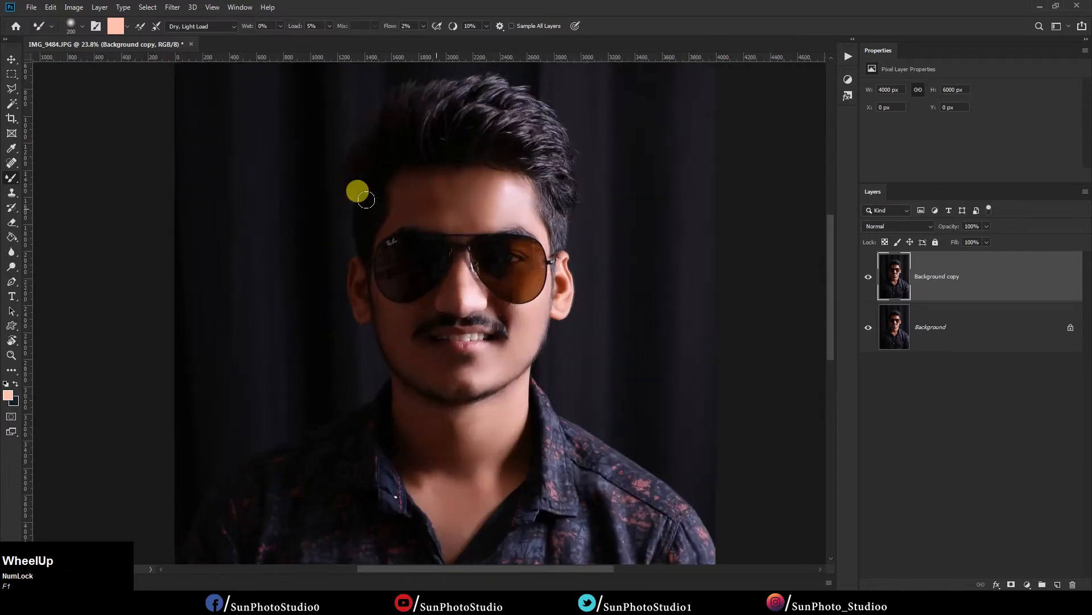
Lighten the forehead by painting the peach skin tone with the regular Brush Tool at 6% opacity and 300 px
right_click(14, 179)
click(45, 177)
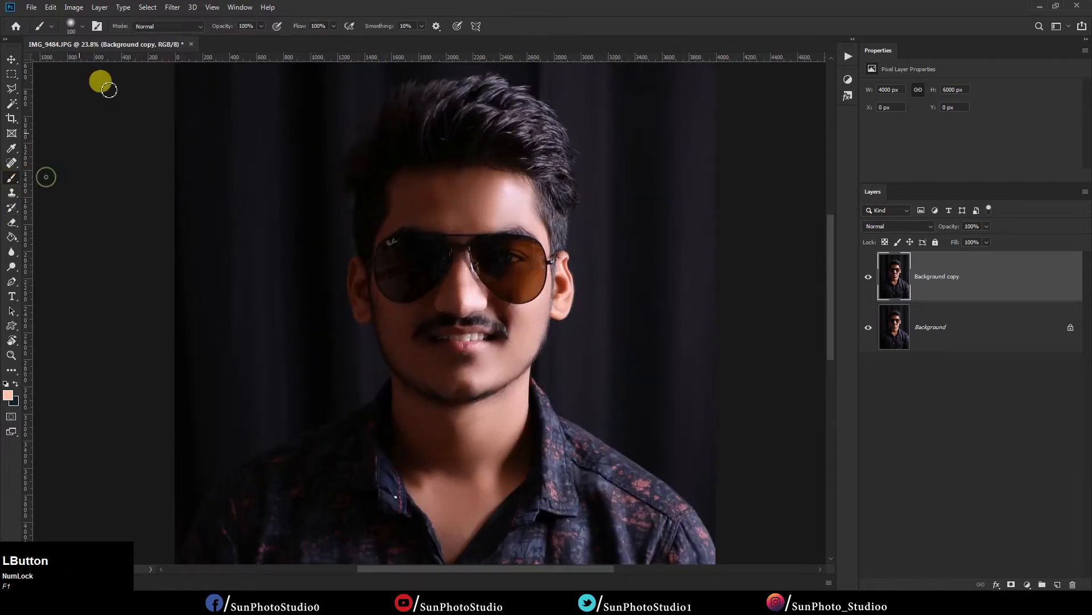
scroll(494, 187, up, 2)
scroll(493, 188, up, 1)
drag(224, 25, 165, 37)
key(bracketright)
key(bracketright)
key(bracketright)
key(bracketright)
key(bracketright)
key(bracketright)
mouse_move(280, 249)
mouse_down()
mouse_move(256, 197)
mouse_move(453, 191)
mouse_move(356, 236)
mouse_move(538, 225)
mouse_up()
scroll(463, 196, down, 3)
scroll(461, 309, down, 1)
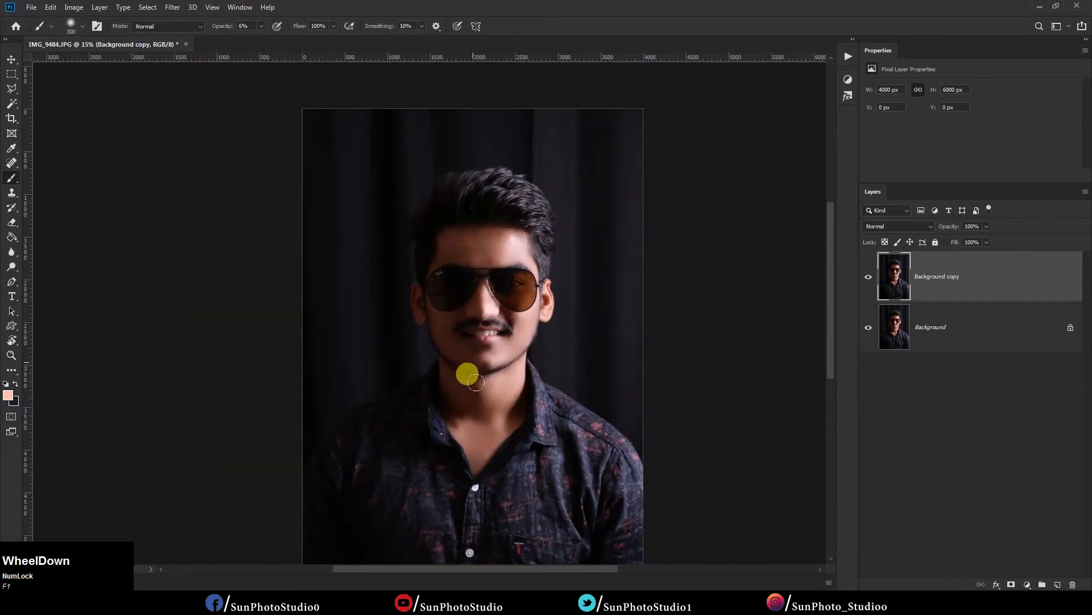
Paint the same skin tone softly over the lower face with a smaller brush and over the neck with a 400 px brush
scroll(481, 312, up, 3)
key(bracketleft)
mouse_move(480, 313)
mouse_down()
mouse_move(542, 277)
mouse_move(555, 243)
mouse_move(507, 359)
mouse_move(480, 363)
mouse_move(510, 390)
mouse_move(463, 436)
mouse_move(430, 419)
mouse_move(497, 430)
mouse_move(514, 374)
mouse_move(475, 414)
mouse_up()
scroll(485, 349, down, 2)
key(bracketright)
key(bracketright)
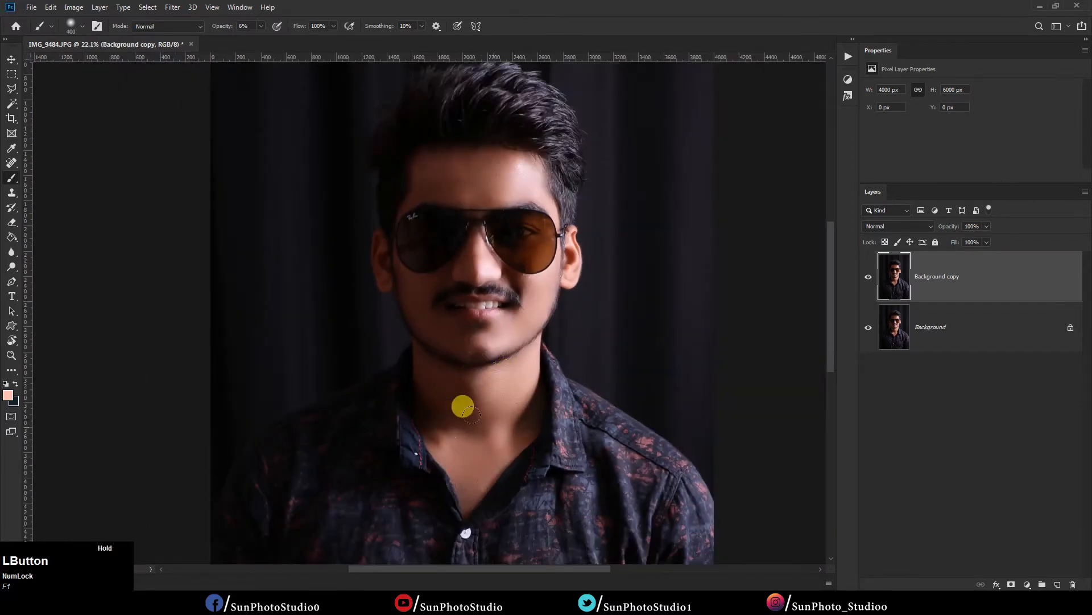
Adjust the retouched layer's Levels with input black at 5, midtones at 1.25 and white at 232
scroll(443, 361, down, 2)
click(74, 7)
mouse_move(87, 40)
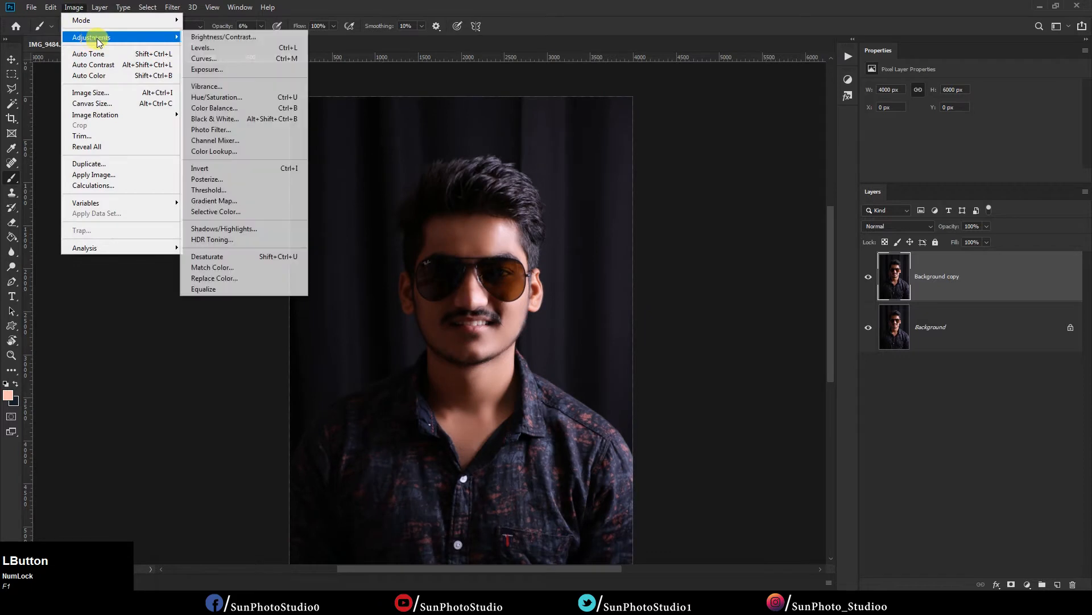
click(226, 52)
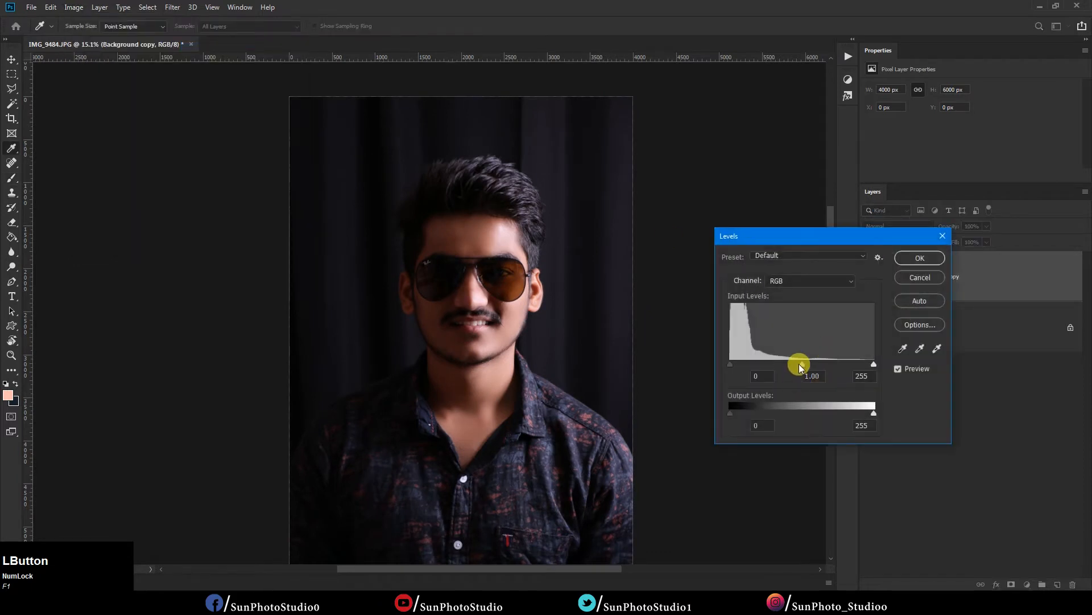
drag(793, 367, 794, 367)
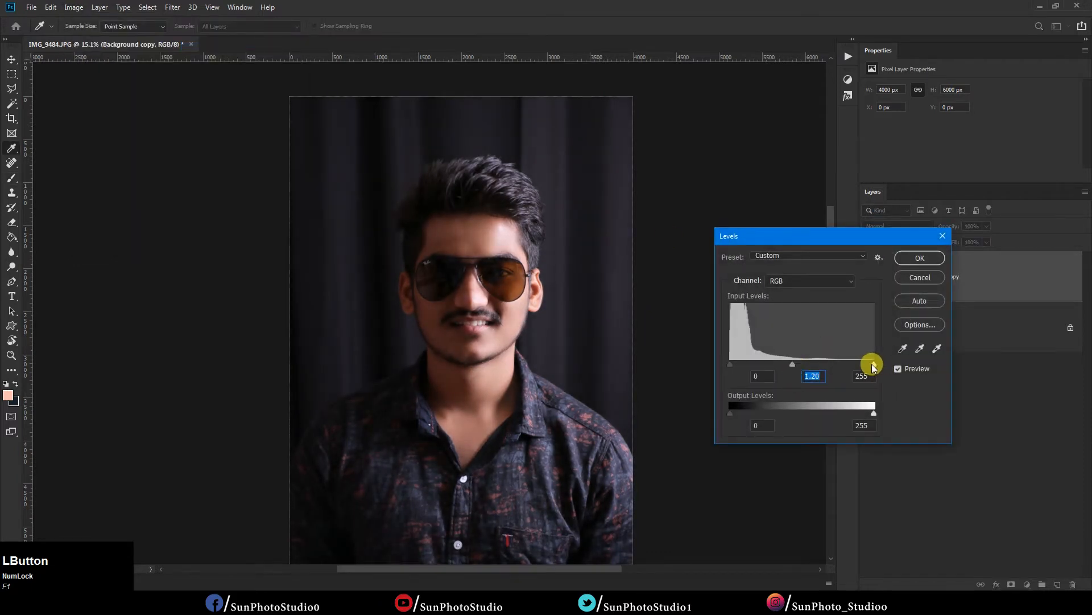
drag(866, 369, 866, 369)
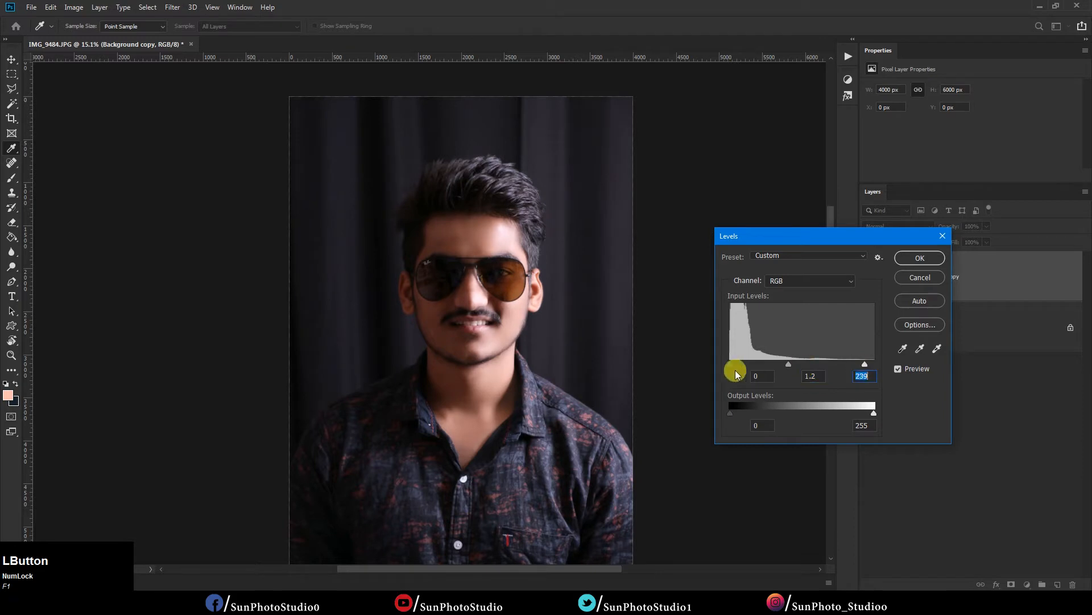
drag(733, 368, 736, 367)
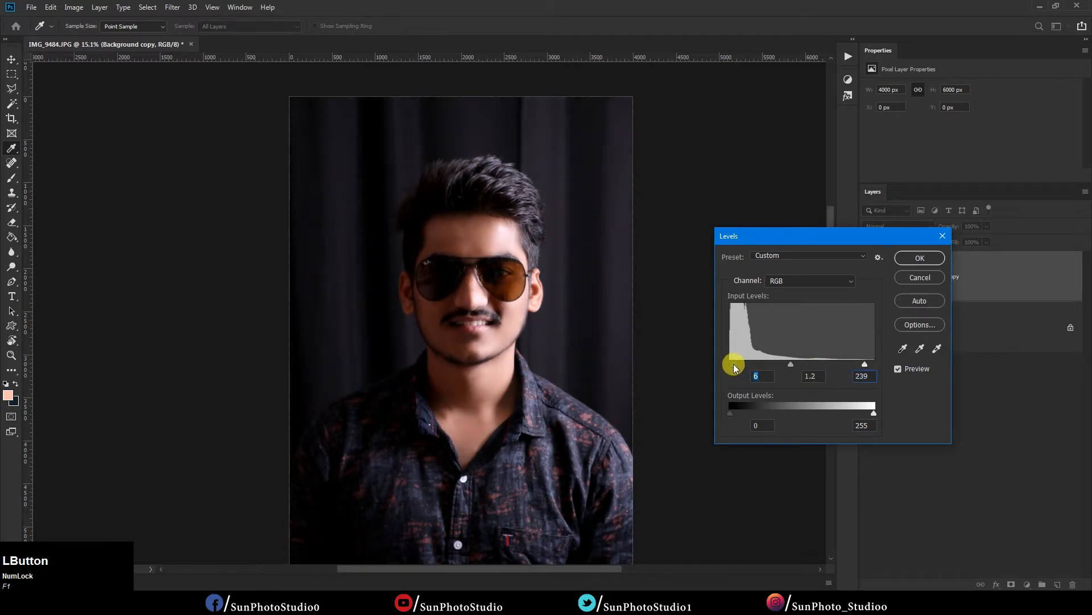
drag(734, 367, 734, 367)
click(792, 366)
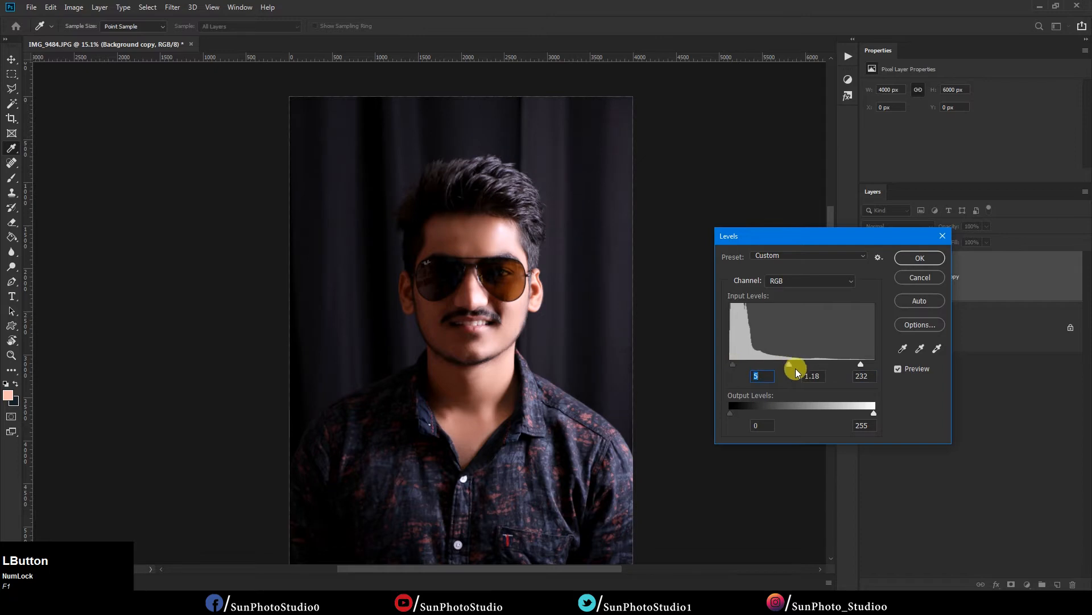
drag(793, 367, 794, 368)
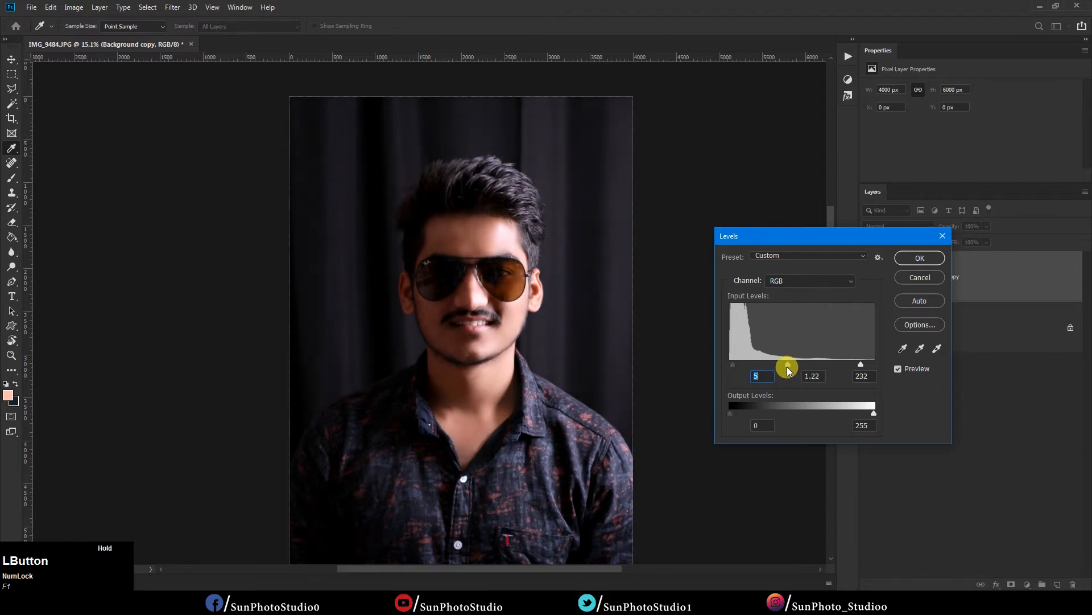
click(911, 257)
key(b)
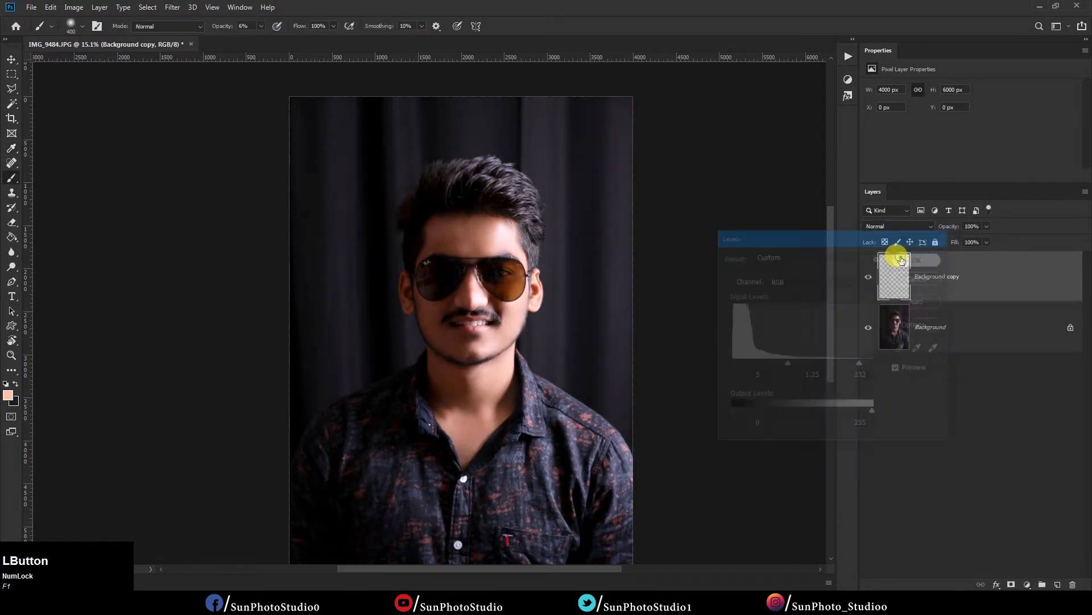
Duplicate the retouched layer and add a bright cyan Solid Color fill layer above the duplicate
scroll(608, 236, down, 1)
drag(1024, 279, 1057, 584)
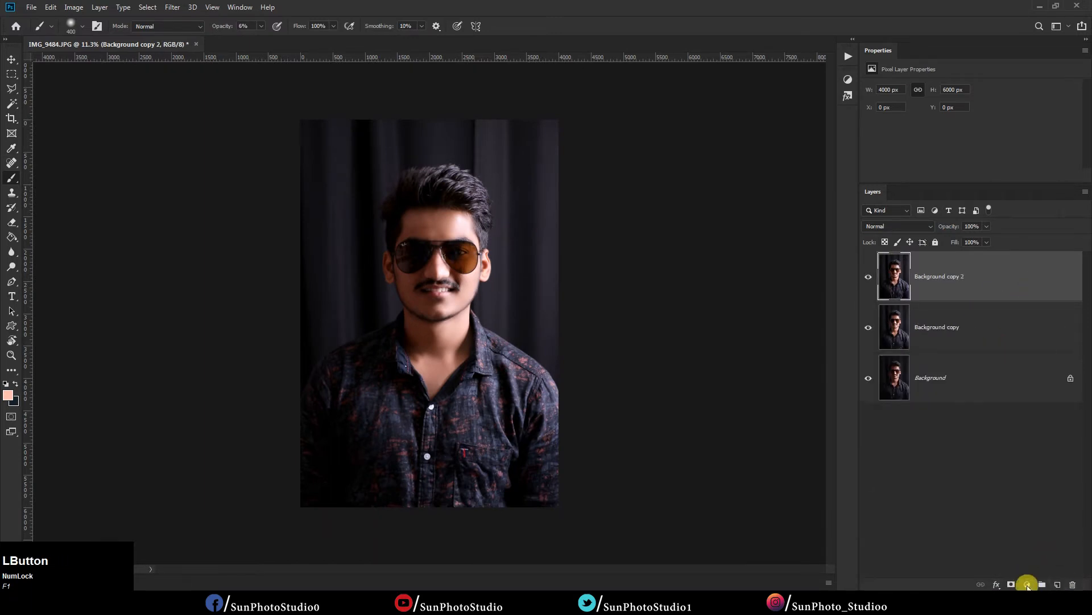
click(1027, 585)
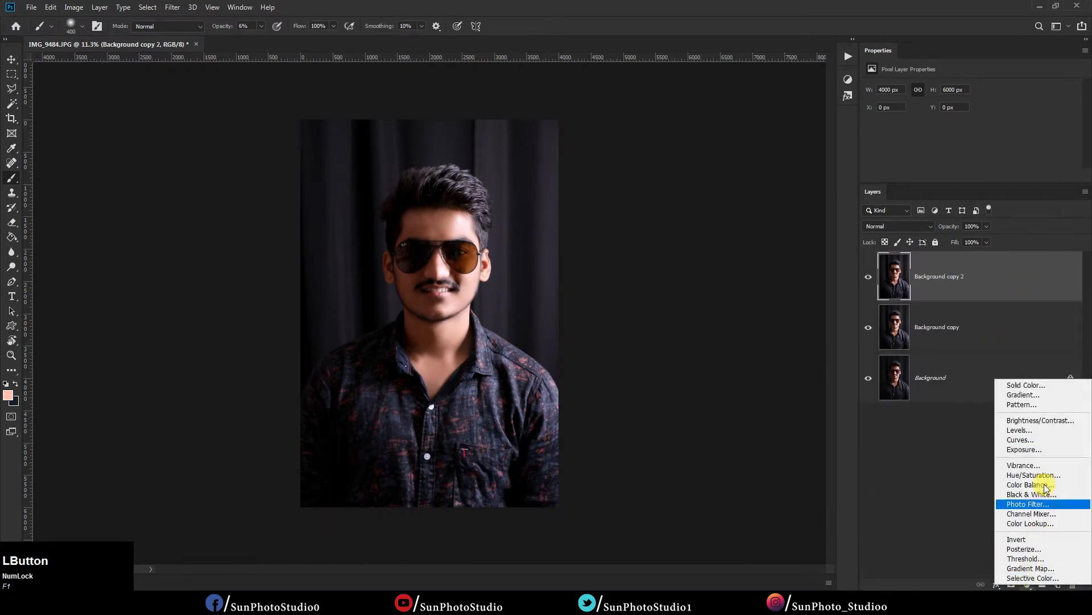
click(1032, 386)
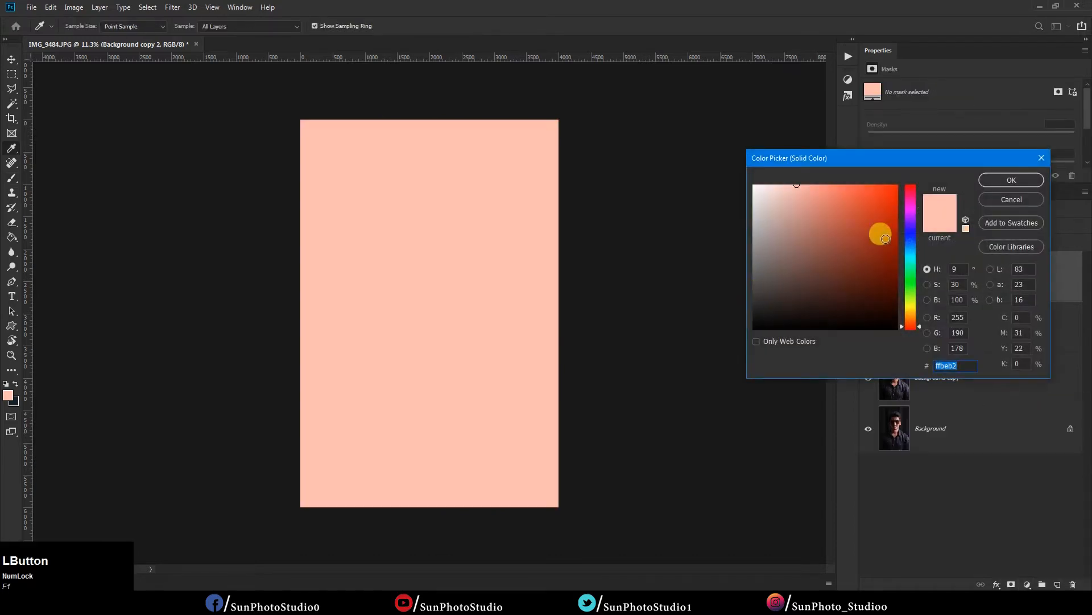
drag(912, 260, 912, 256)
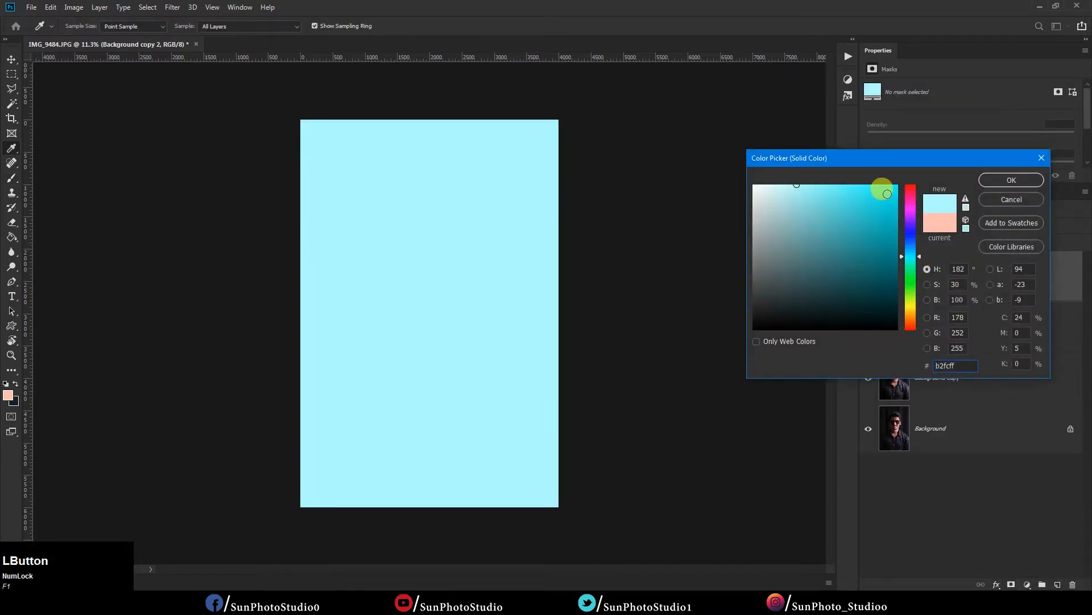
drag(888, 194, 1087, 149)
click(1012, 180)
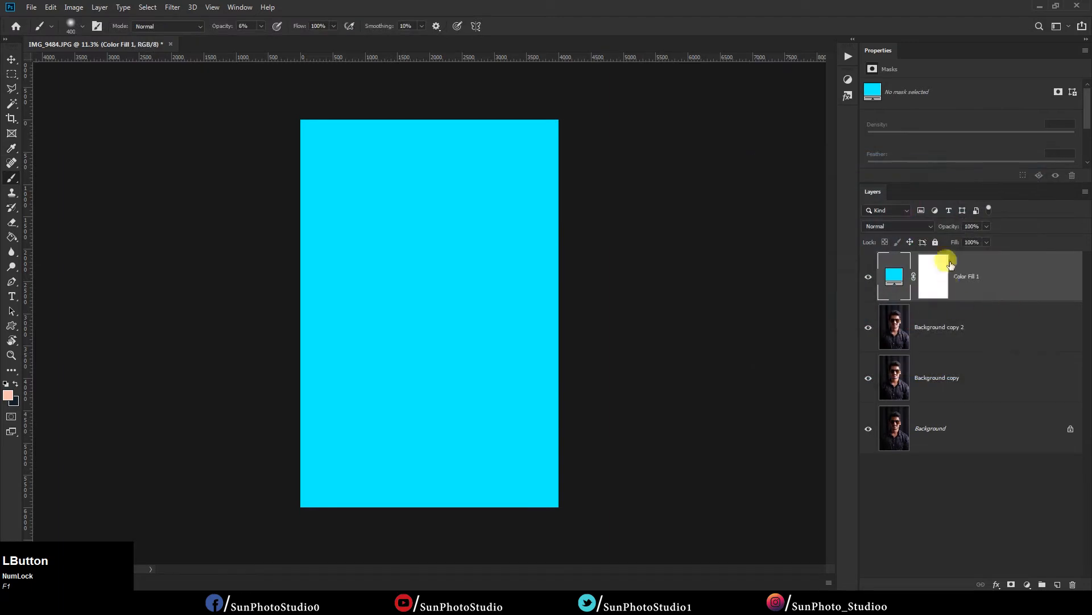
Duplicate the cyan fill layer, hide the copy, and set the original fill's blend mode to Subtract
drag(1026, 274, 1057, 584)
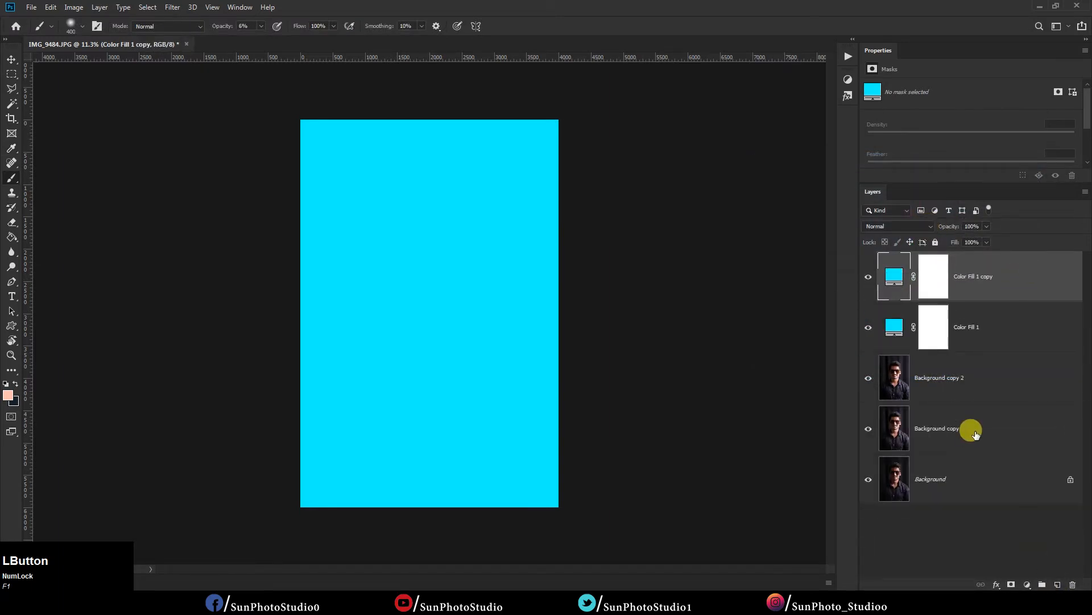
click(868, 276)
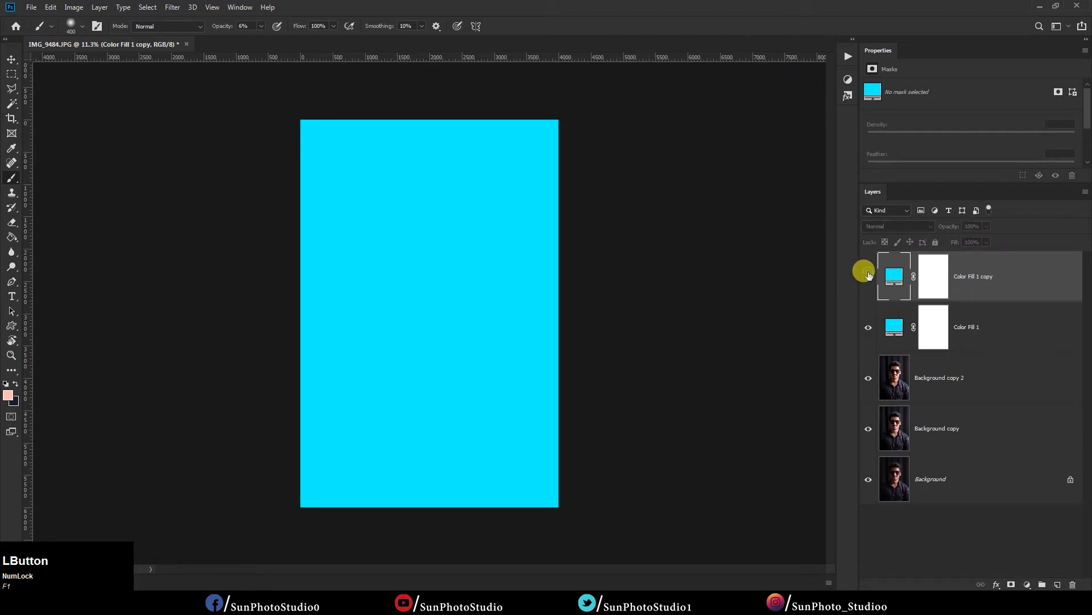
click(896, 329)
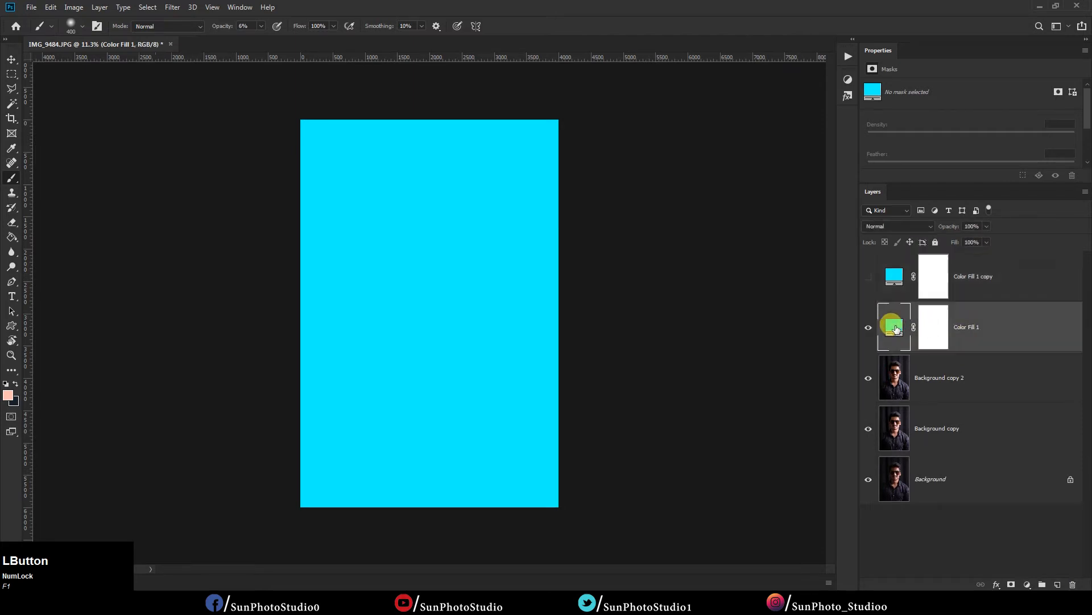
click(922, 230)
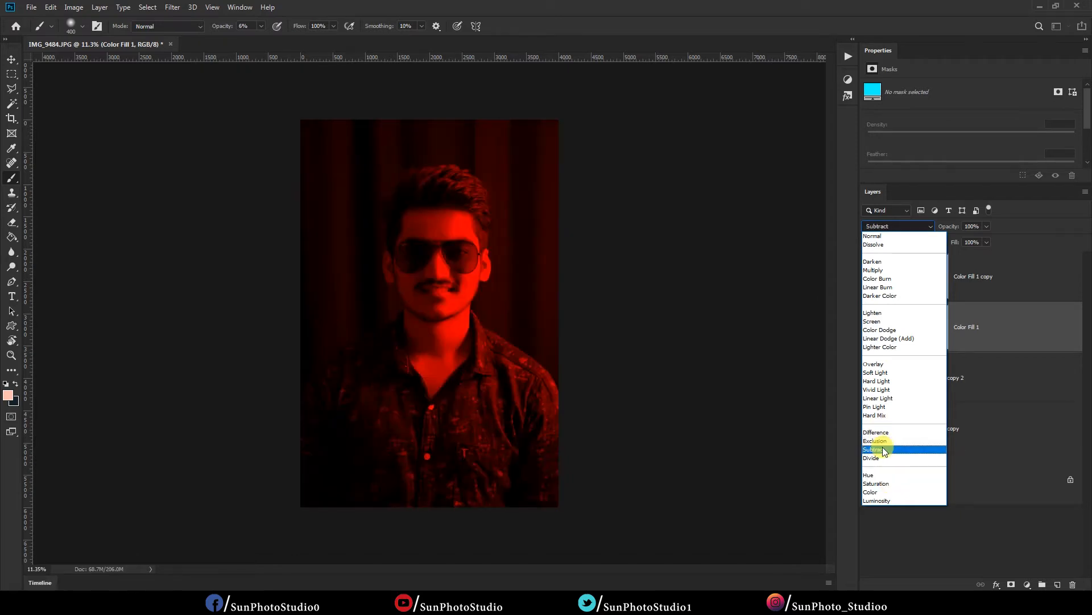
click(883, 449)
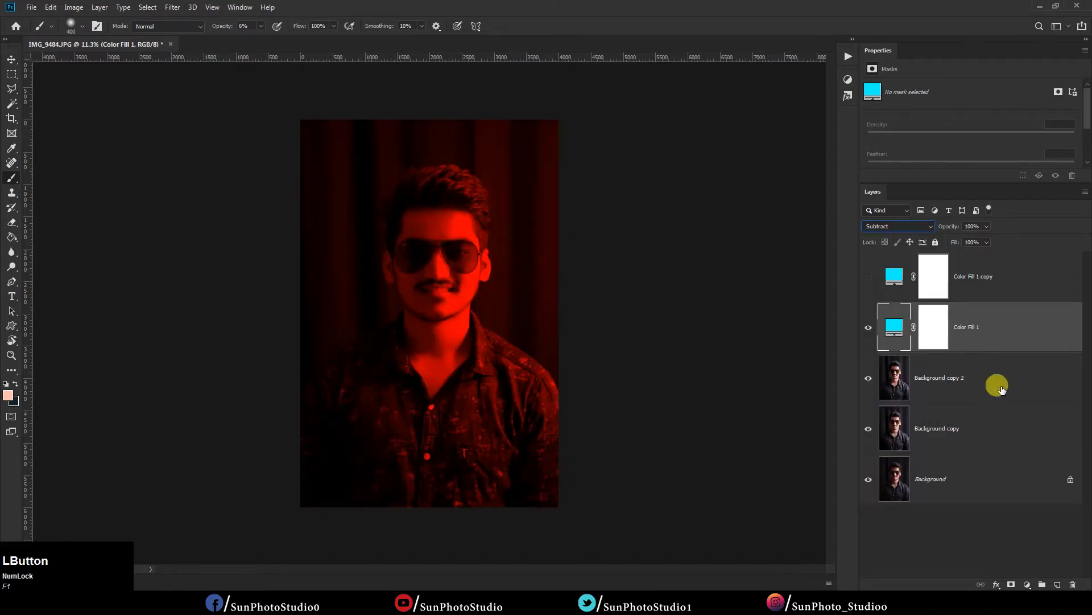
Hide the Subtract fill, show the copied cyan fill layer, and set the copy's blend mode to Overlay
click(934, 275)
click(869, 327)
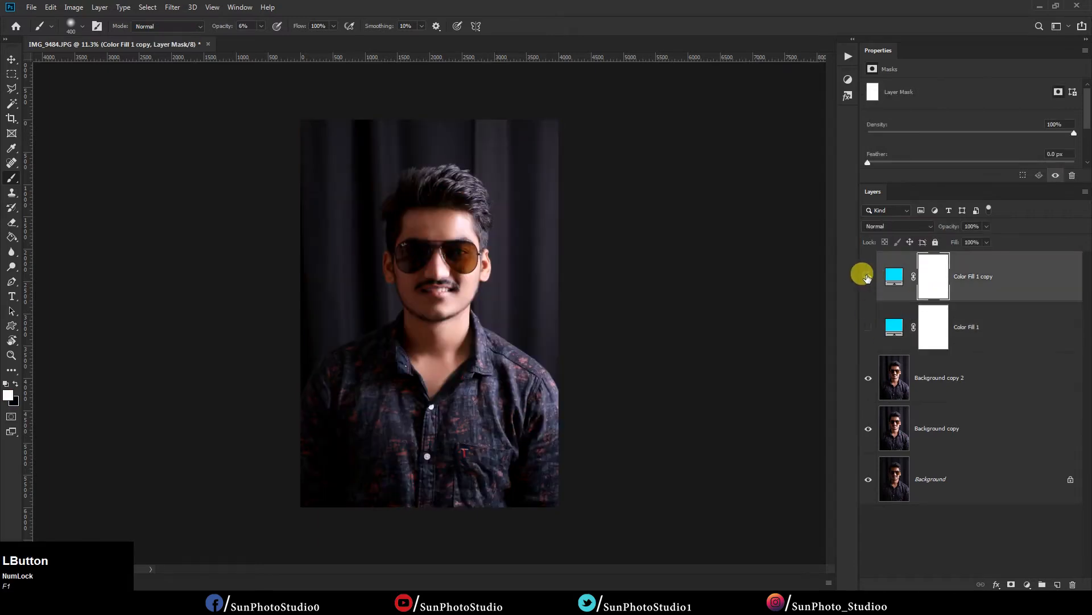
click(867, 277)
click(898, 227)
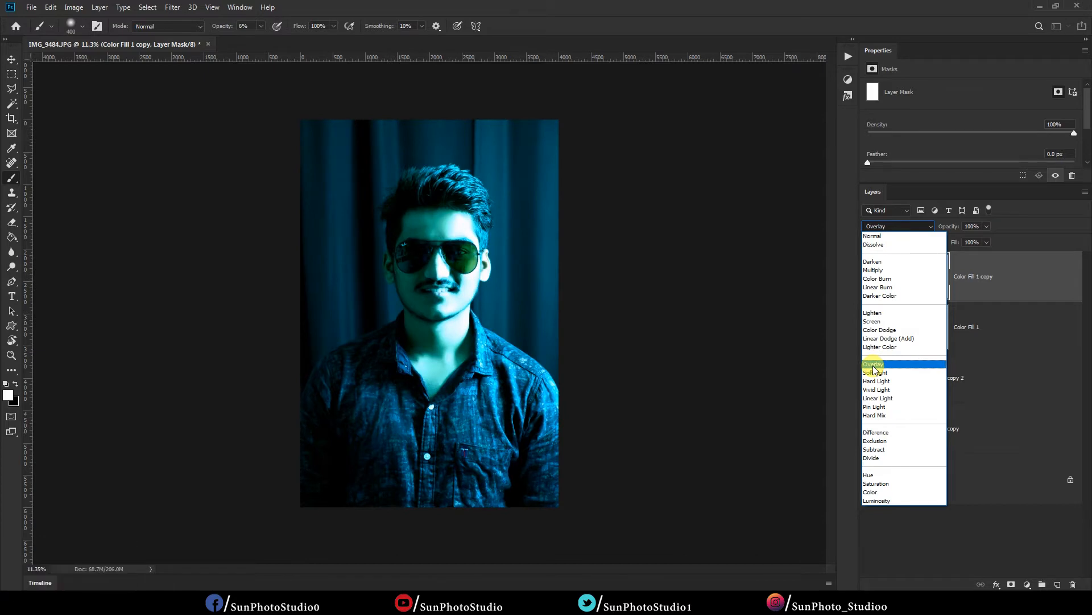
click(874, 365)
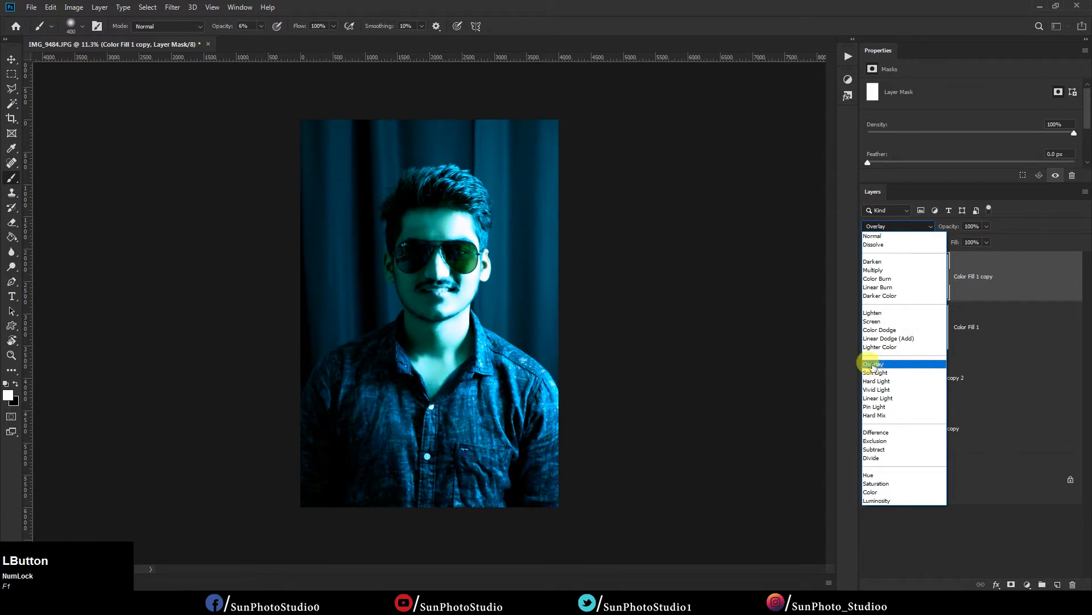
Try Multiply blending on a duplicate of the Overlay fill layer, and delete the duplicate
drag(1026, 283, 1058, 581)
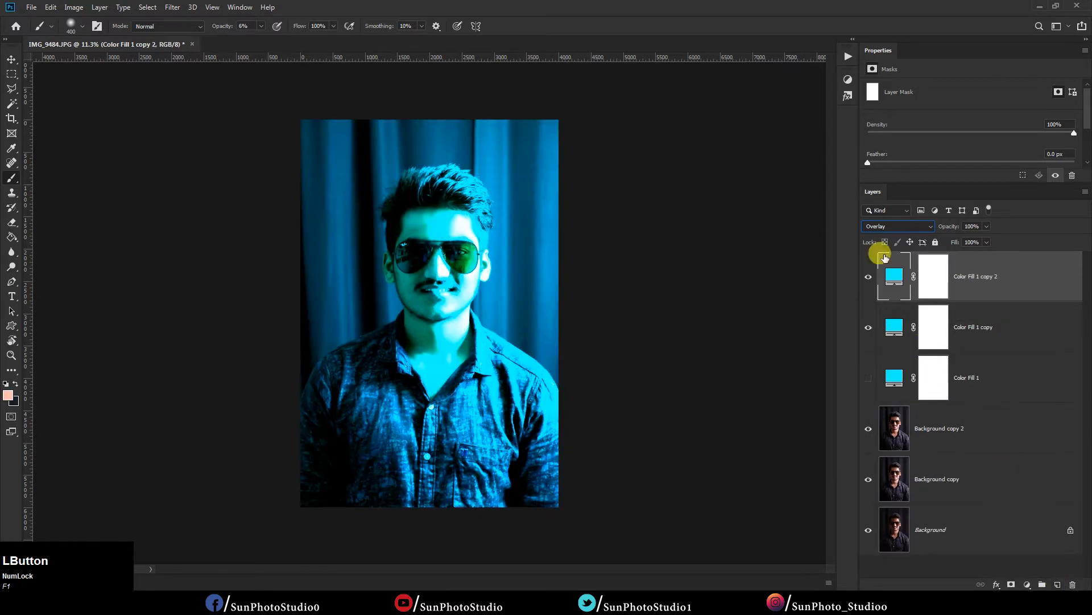
click(880, 226)
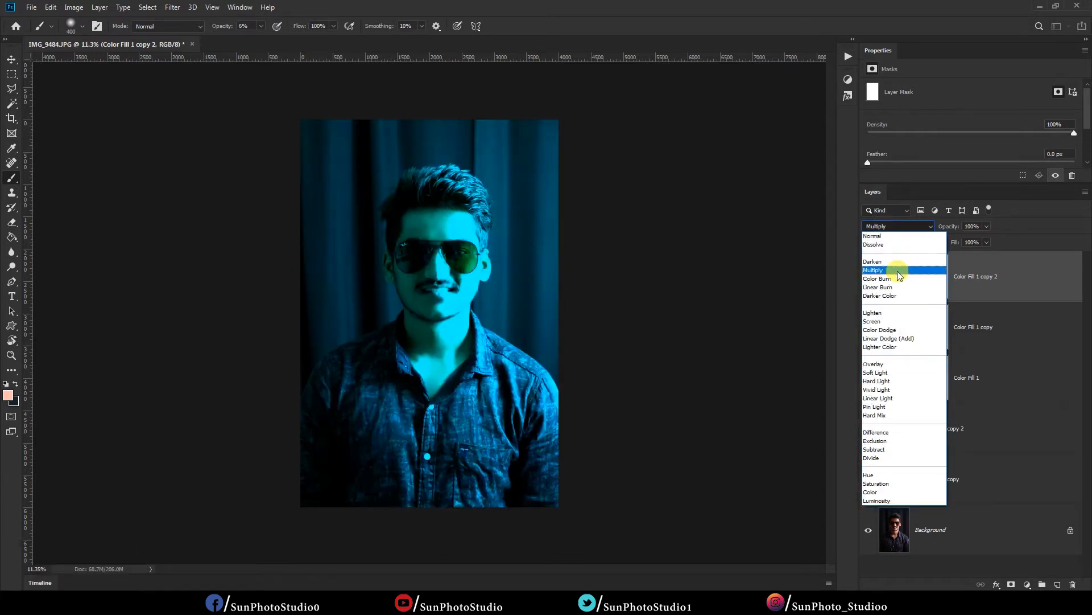
click(897, 271)
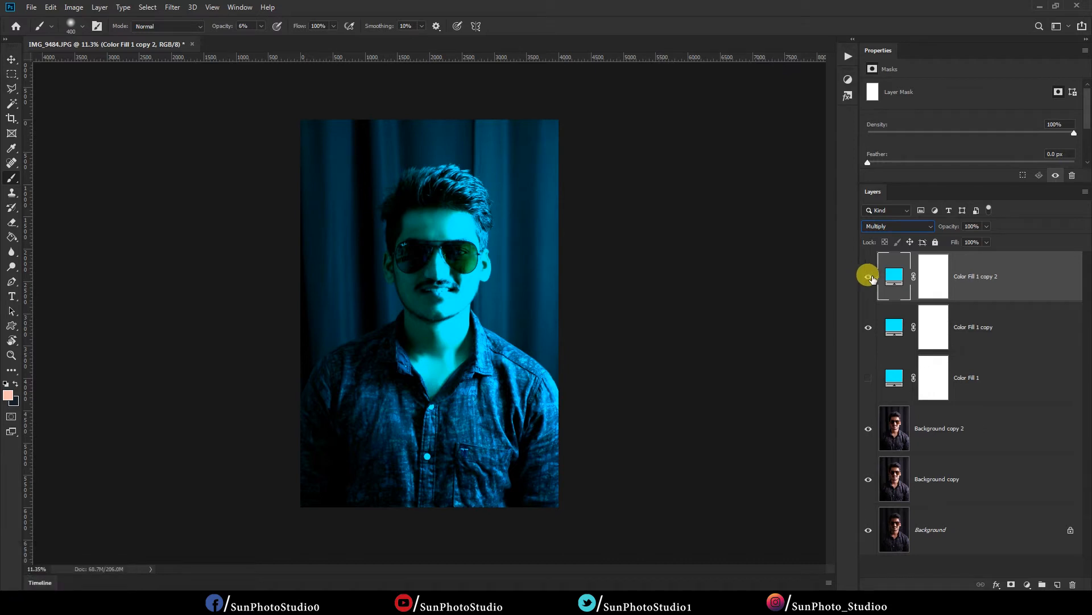
drag(1068, 269, 1073, 584)
Show the Subtract fill without the Overlay fill, and mask it with a white-to-black linear gradient from the photo's left side to its right
click(869, 327)
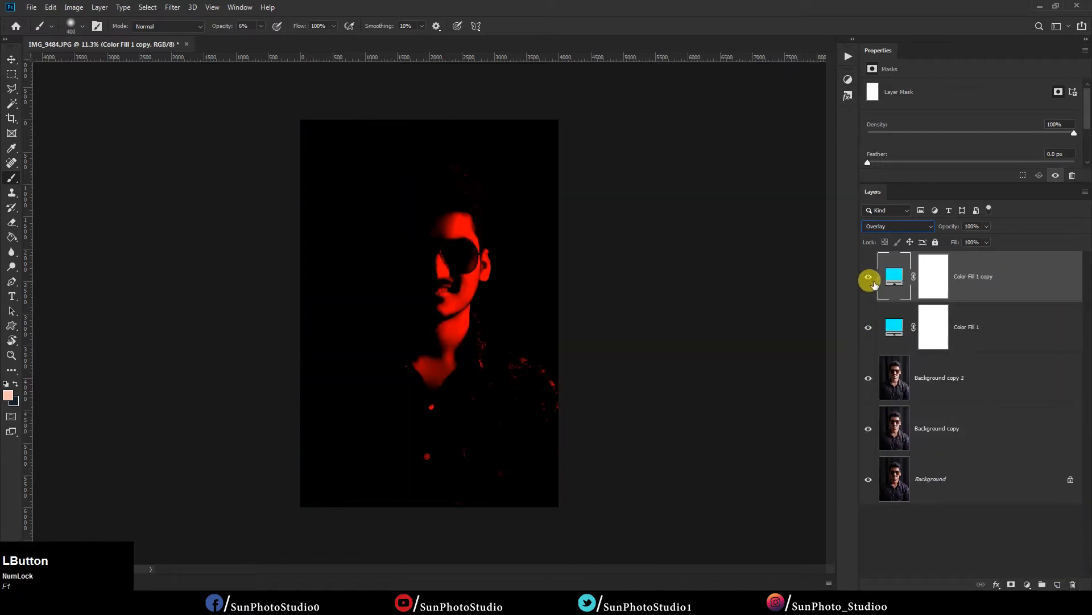
click(870, 279)
click(929, 327)
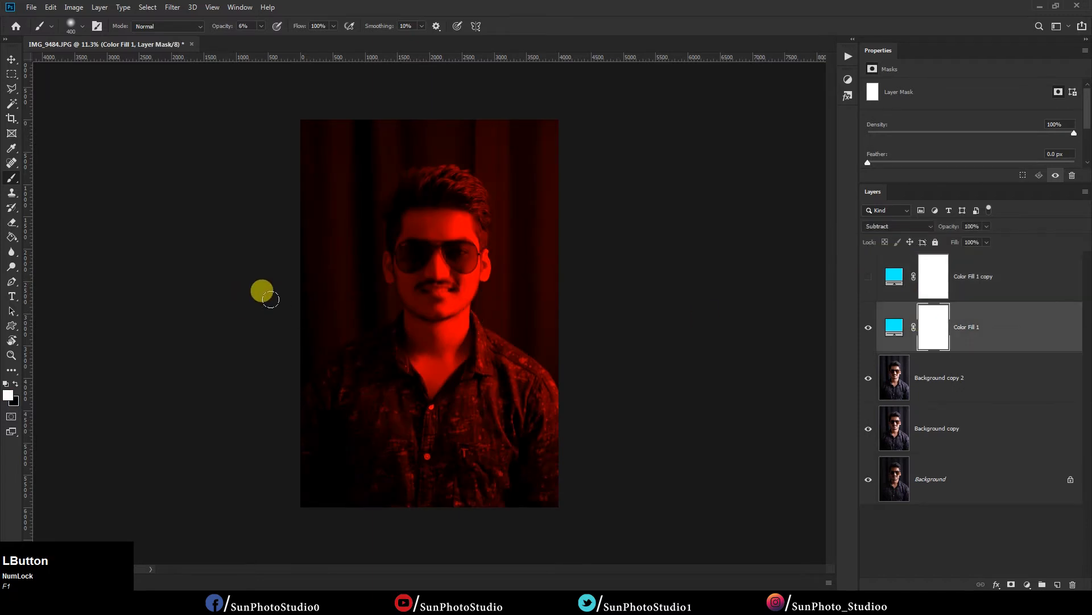
click(13, 239)
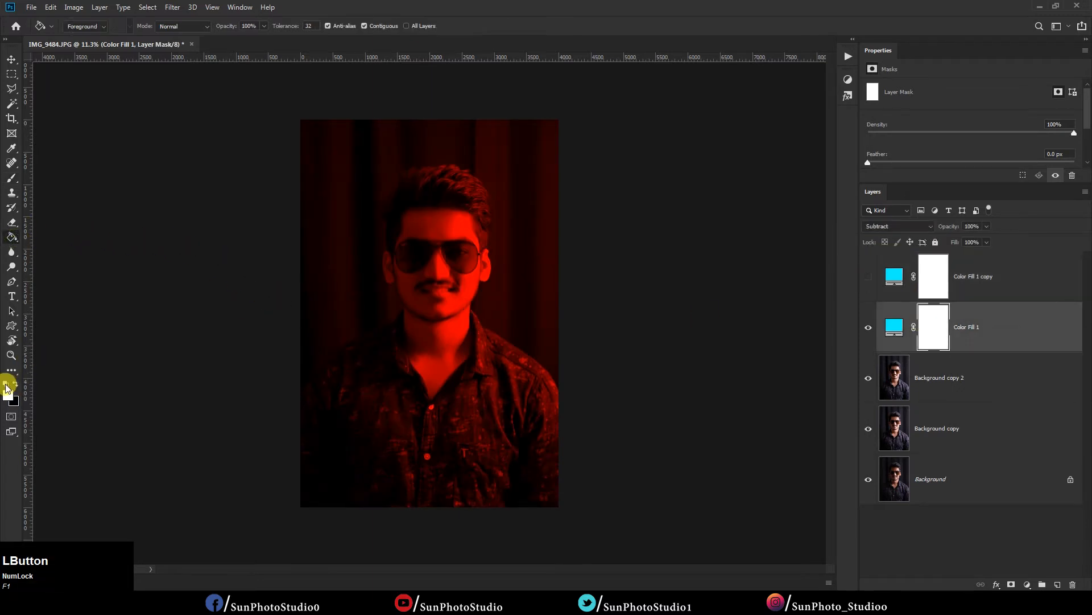
right_click(12, 236)
click(44, 235)
scroll(349, 284, up, 3)
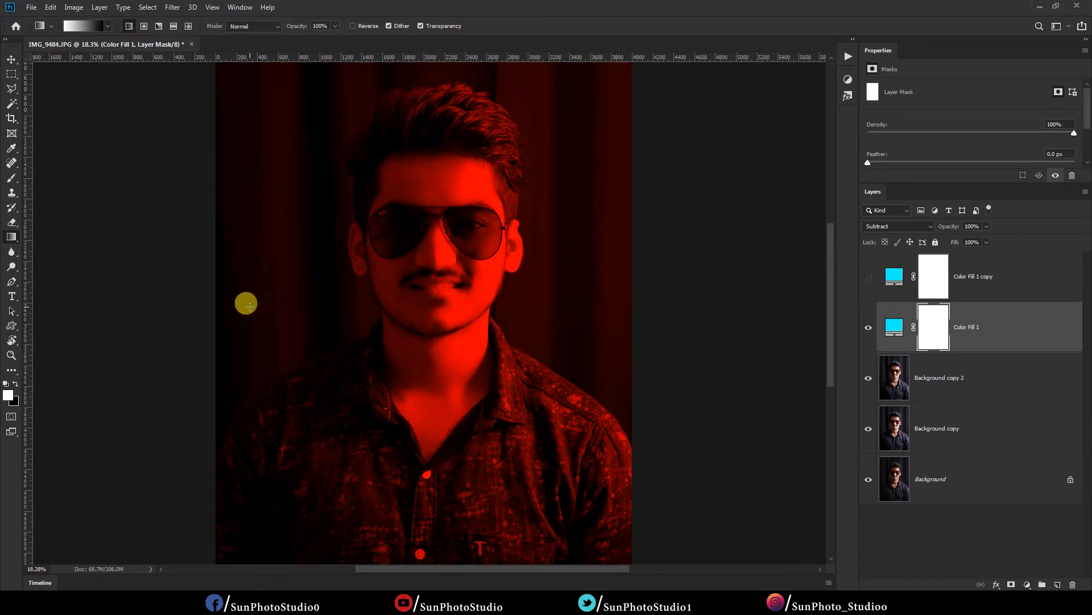
drag(233, 307, 504, 305)
drag(234, 308, 612, 304)
scroll(613, 303, down, 3)
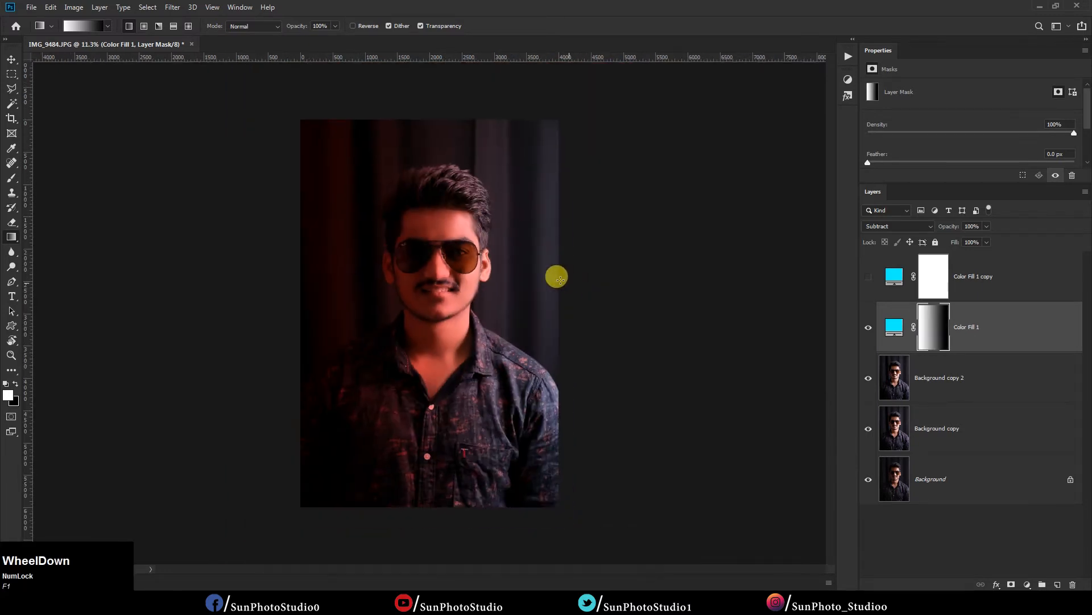
scroll(440, 190, up, 2)
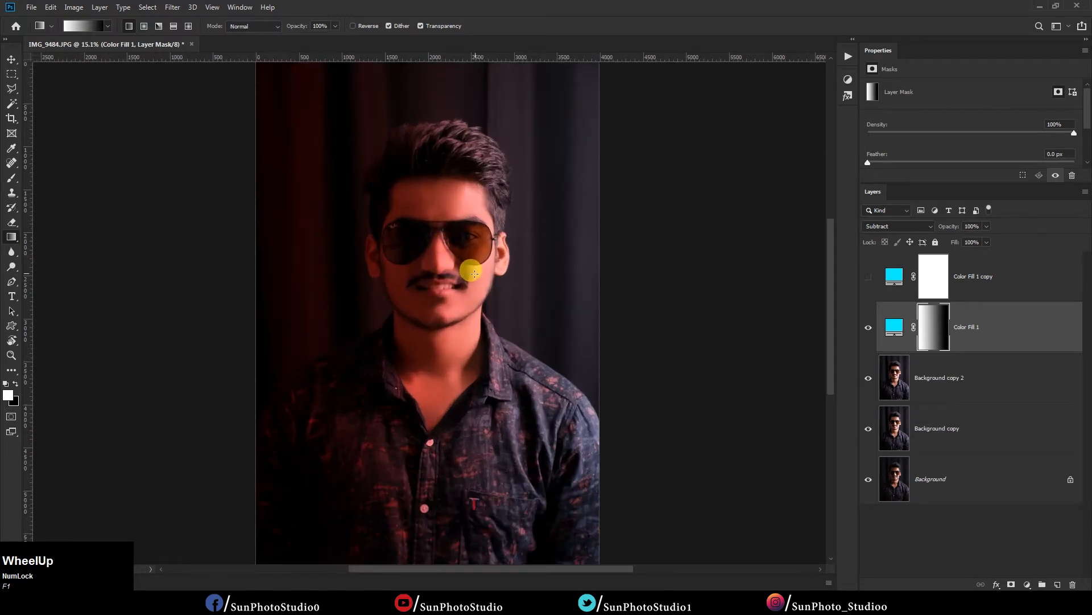
scroll(458, 266, down, 3)
Show the Overlay fill layer and mask it with a linear gradient from white on the photo's right side to black on its left
click(974, 277)
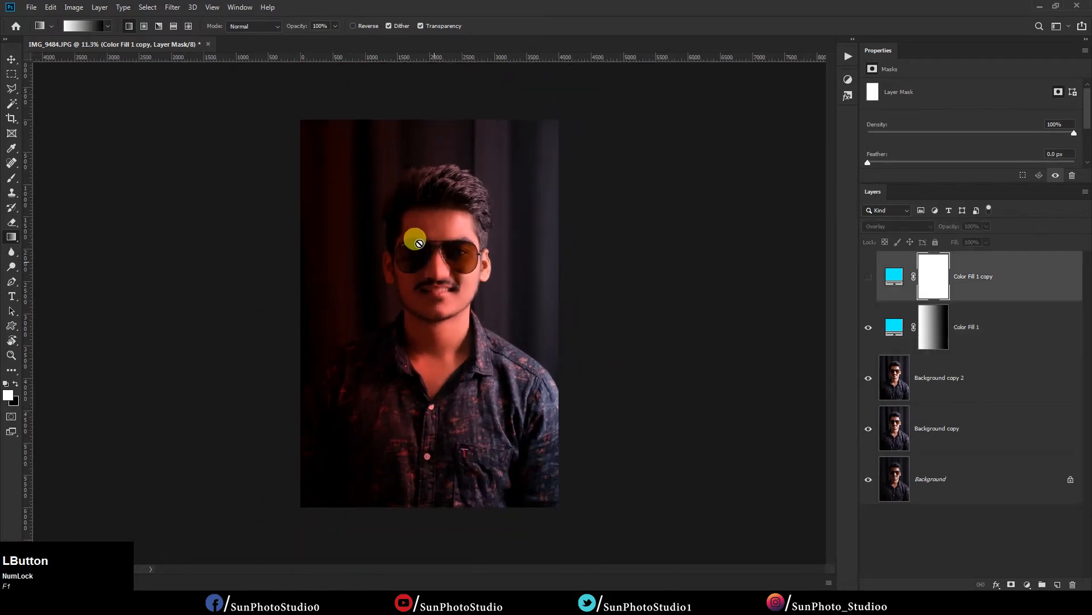
scroll(418, 225, up, 4)
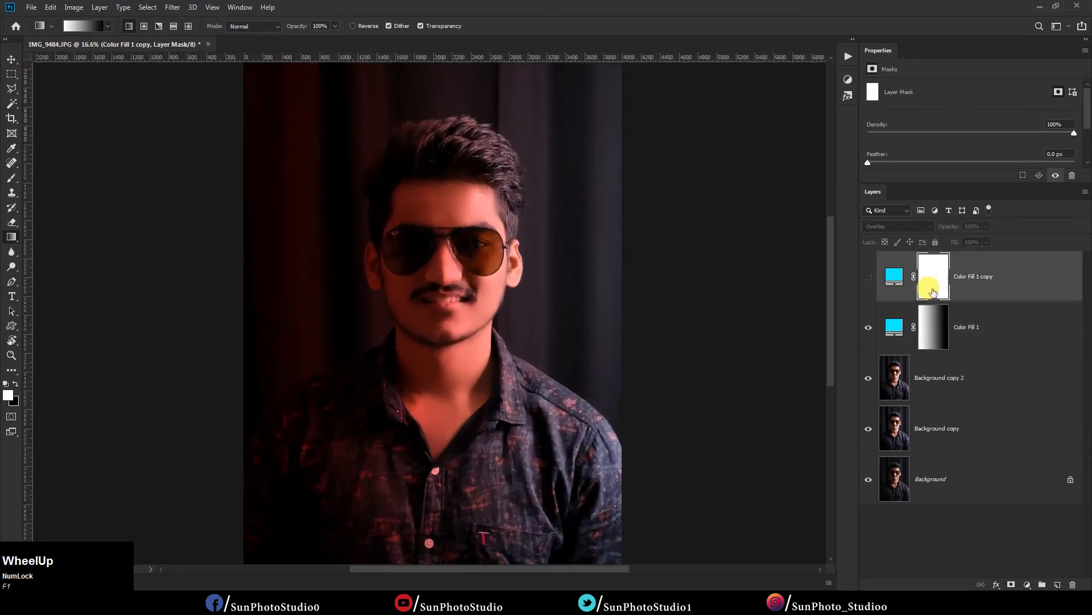
click(868, 277)
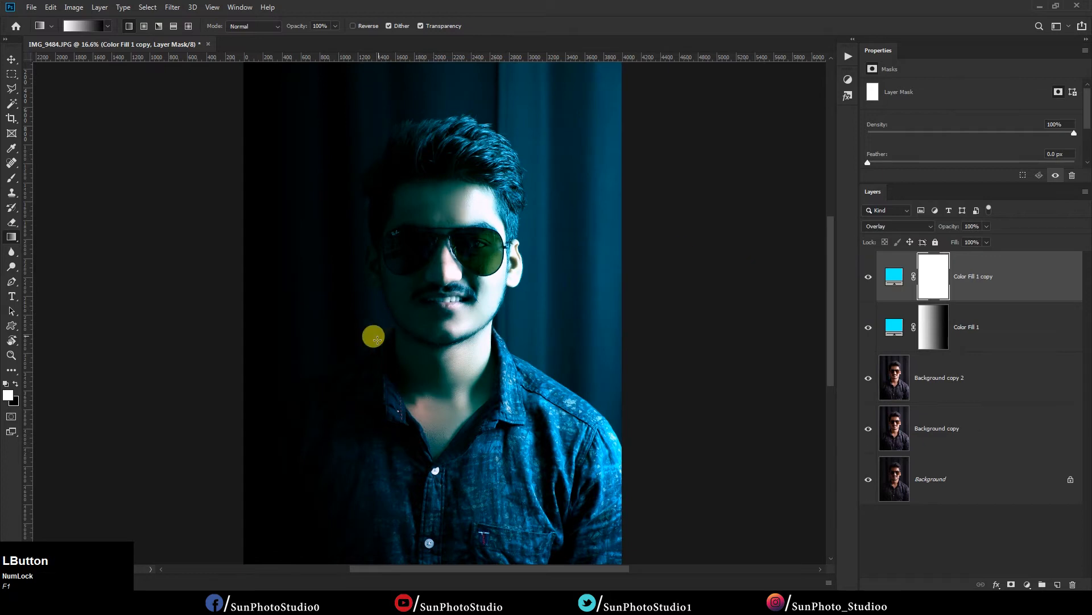
drag(598, 297, 277, 287)
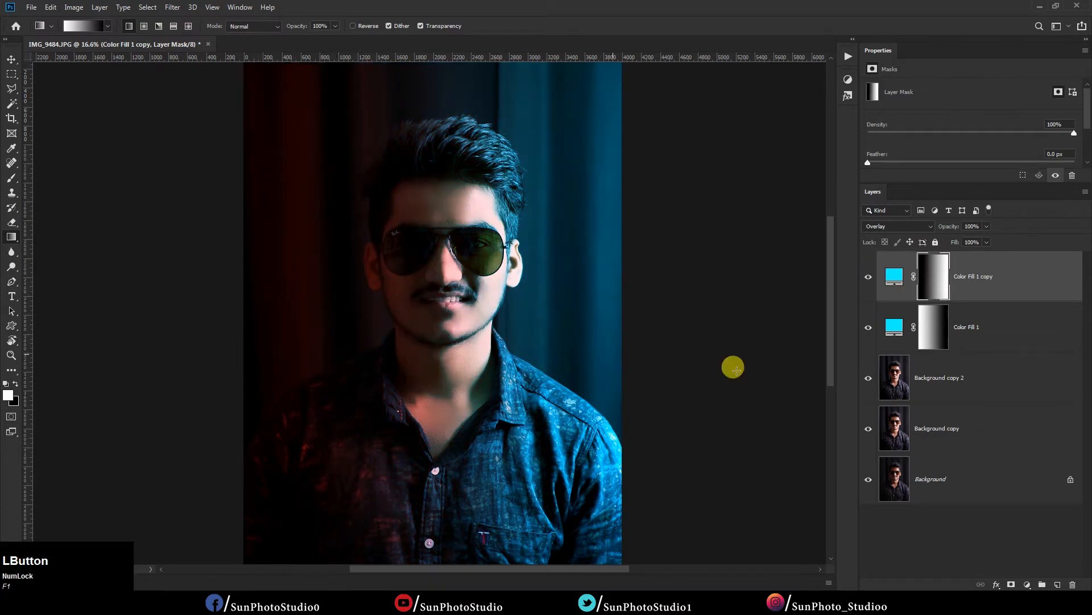
Duplicate the masked Overlay fill layer and set the duplicate's blend mode to Multiply
drag(983, 276, 1059, 584)
click(894, 276)
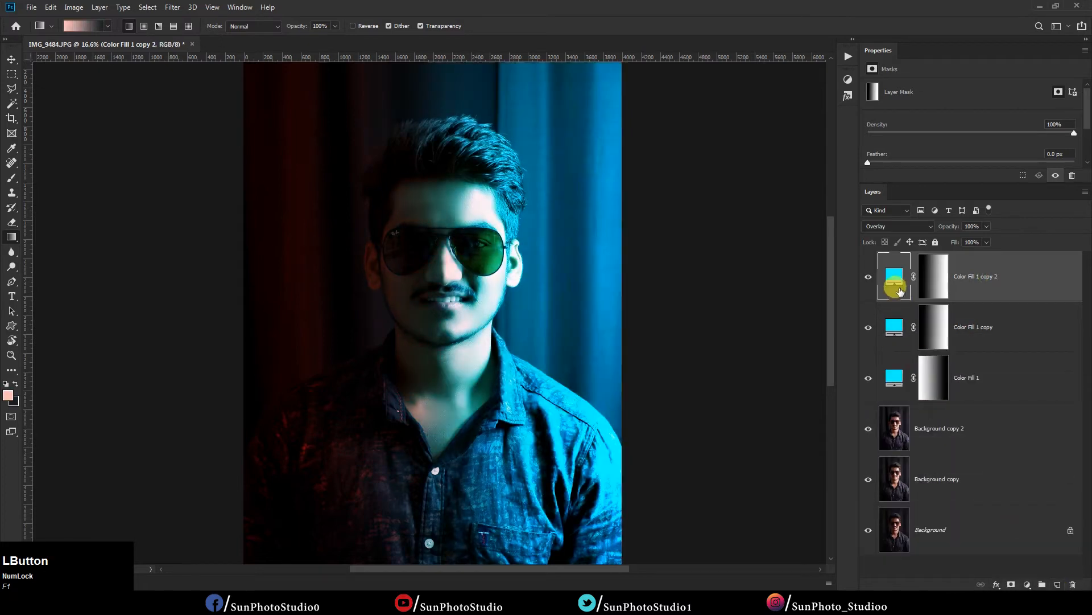
click(900, 228)
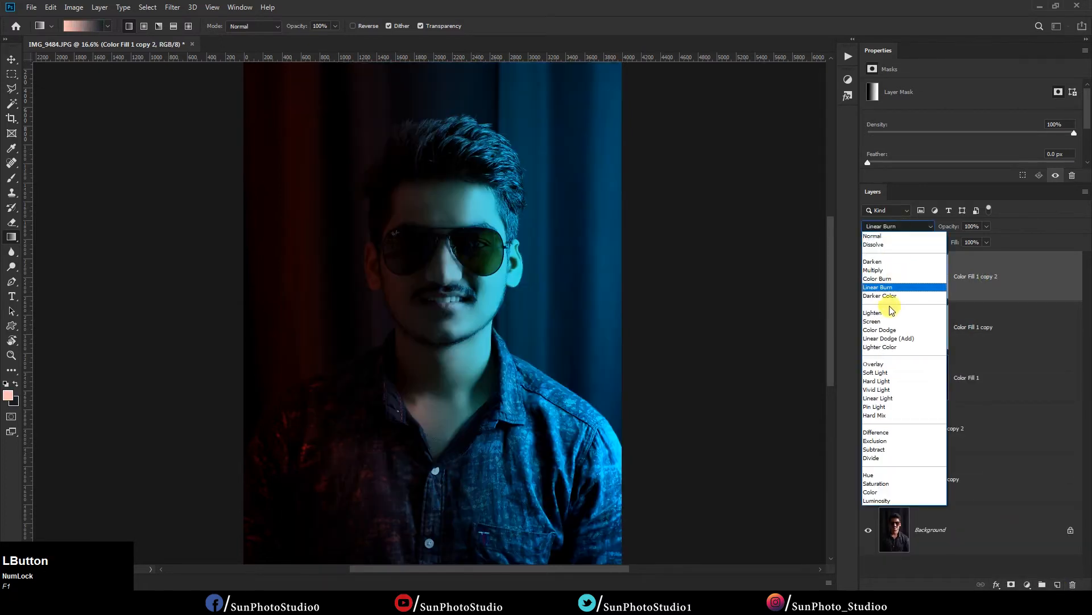
click(886, 271)
click(780, 258)
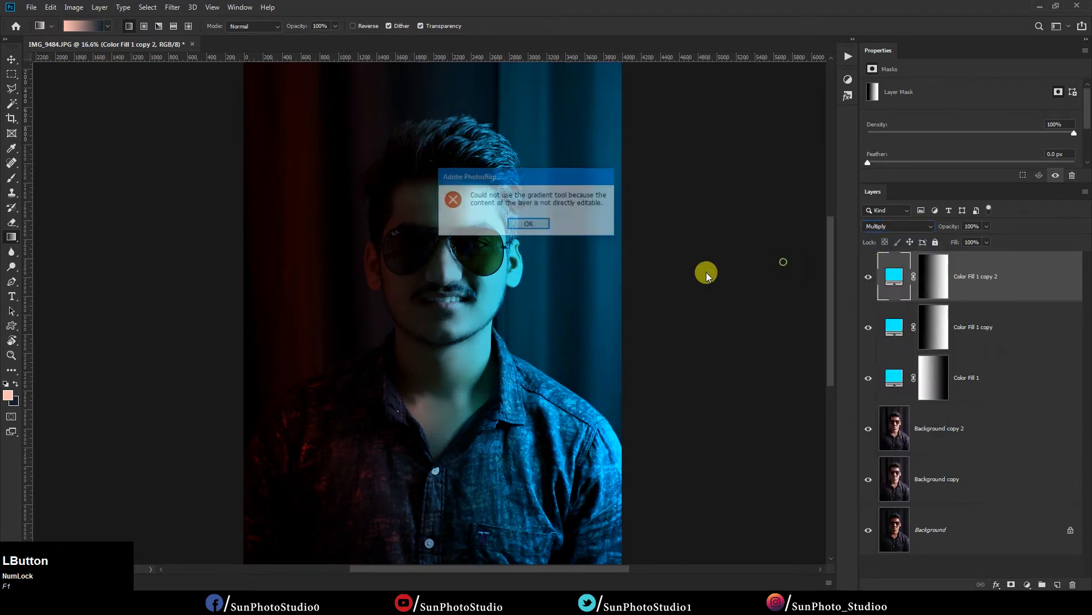
click(530, 224)
Compare the portrait with the upper fill layers switched off and on, leaving only the Multiply duplicate hidden
scroll(556, 251, down, 3)
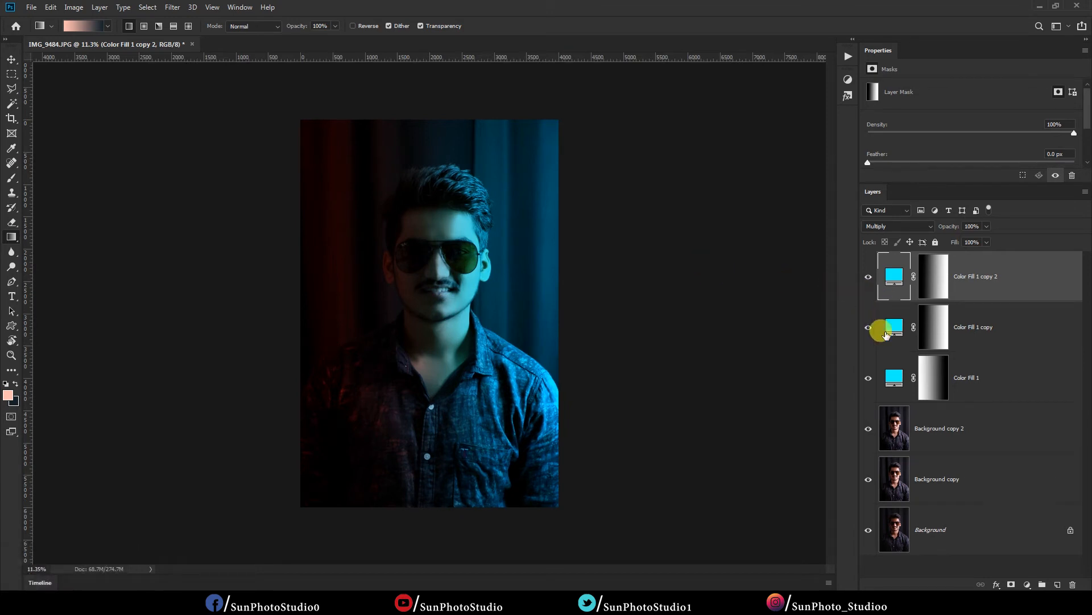
click(918, 376)
click(868, 277)
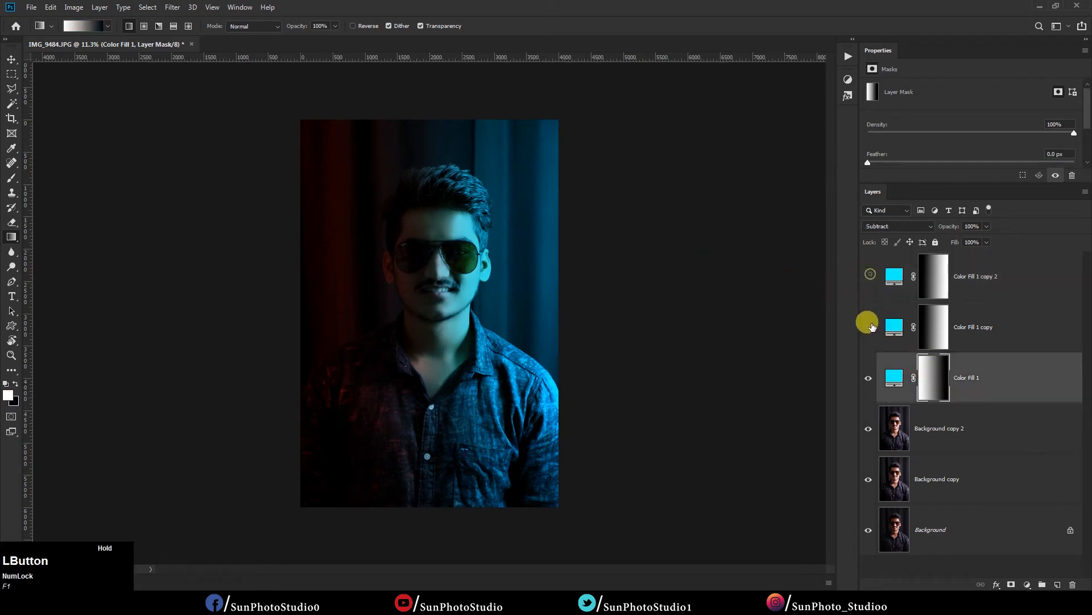
click(868, 328)
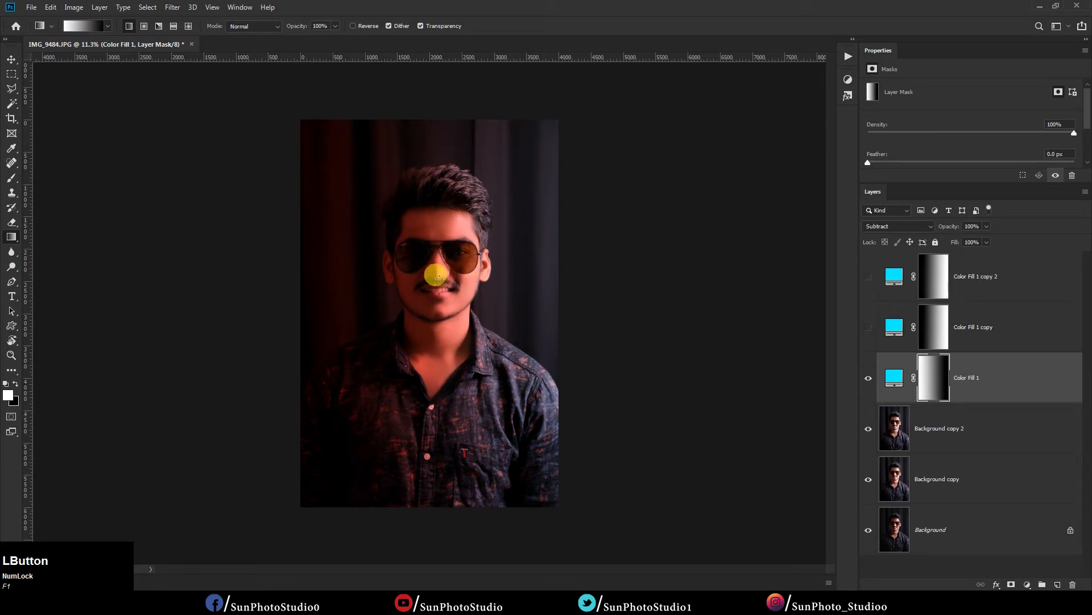
click(869, 328)
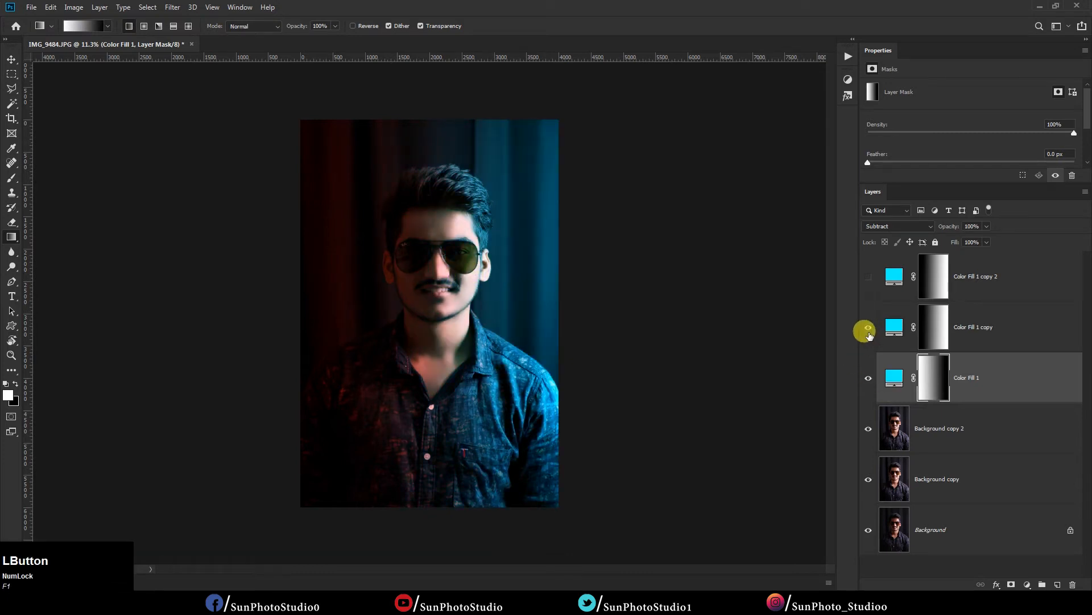
click(878, 281)
scroll(443, 281, down, 2)
scroll(418, 280, up, 2)
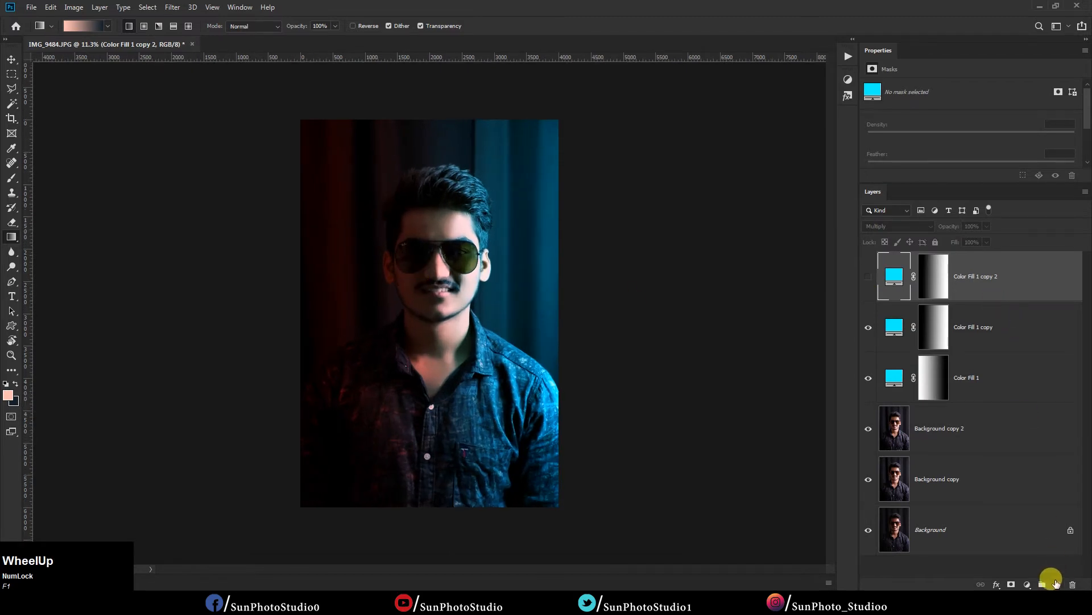
Add a layer at the top, stamp all visible layers into it, and hide the layers beneath
click(1057, 585)
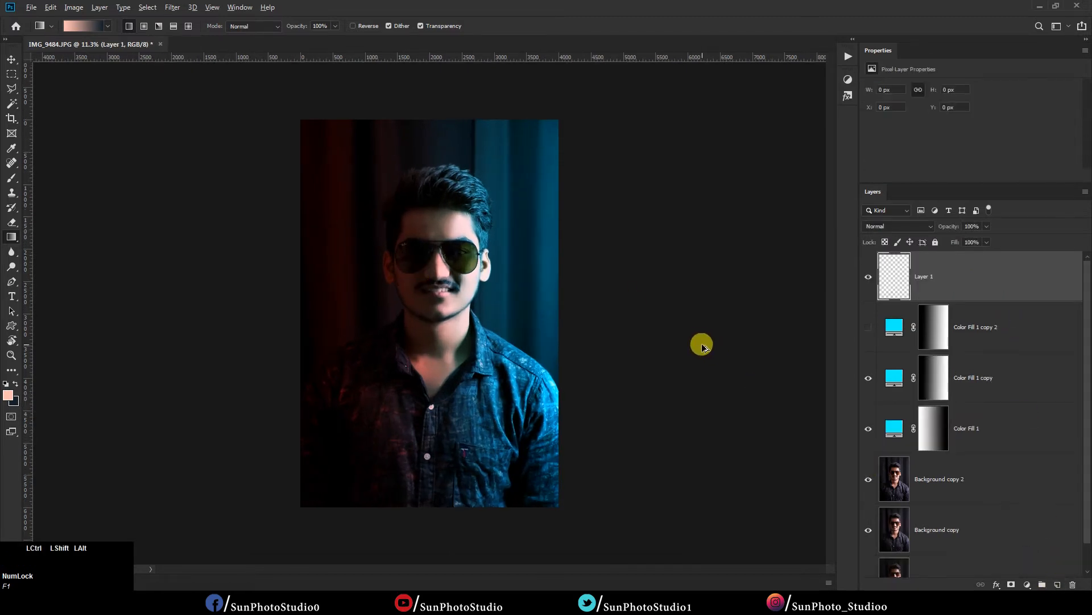
key(ctrl+shift+alt+e)
drag(869, 371, 868, 522)
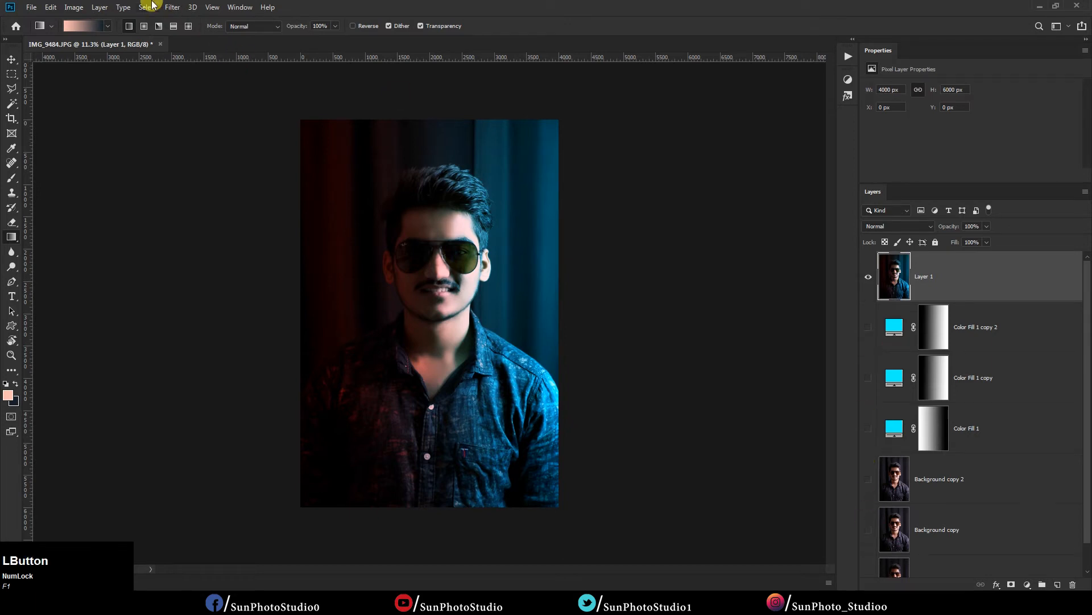
Open the stamped layer in the Nik Collection's Color Efex Pro 4 and choose the Detail Extractor filter
click(171, 8)
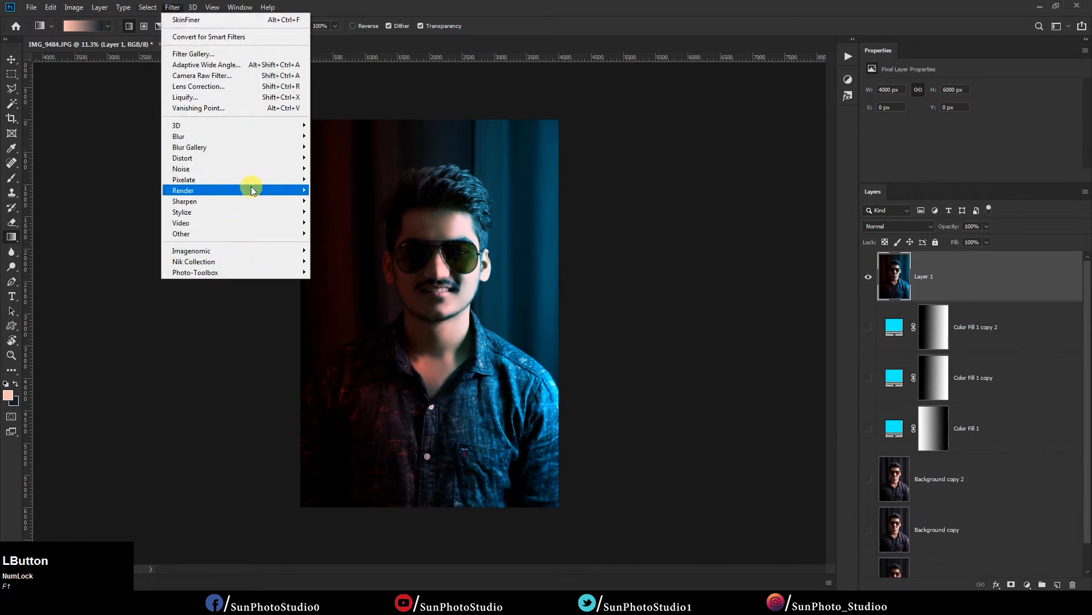
click(214, 264)
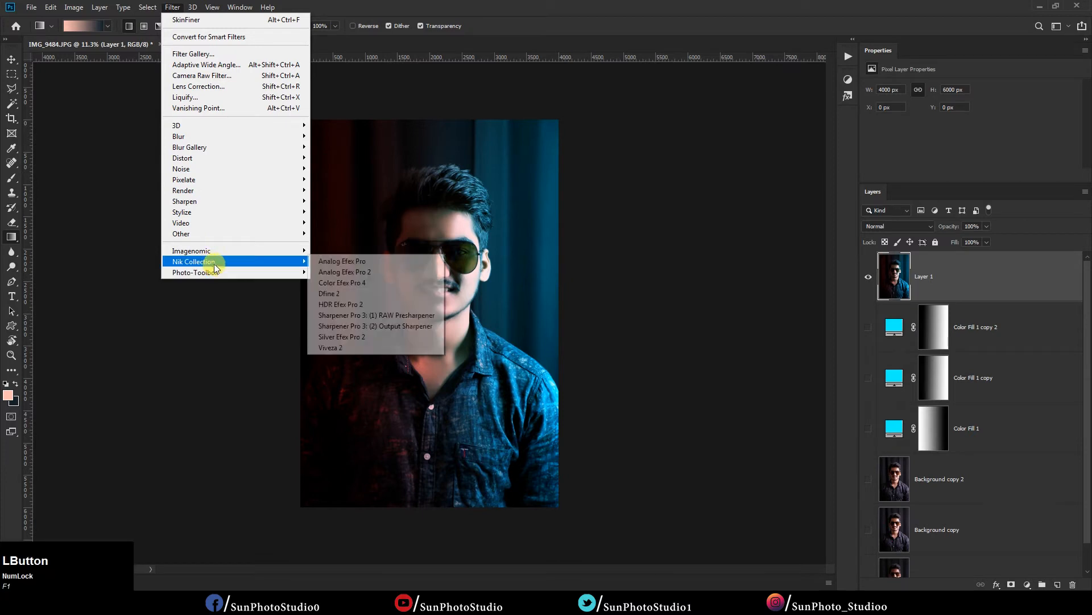
click(355, 283)
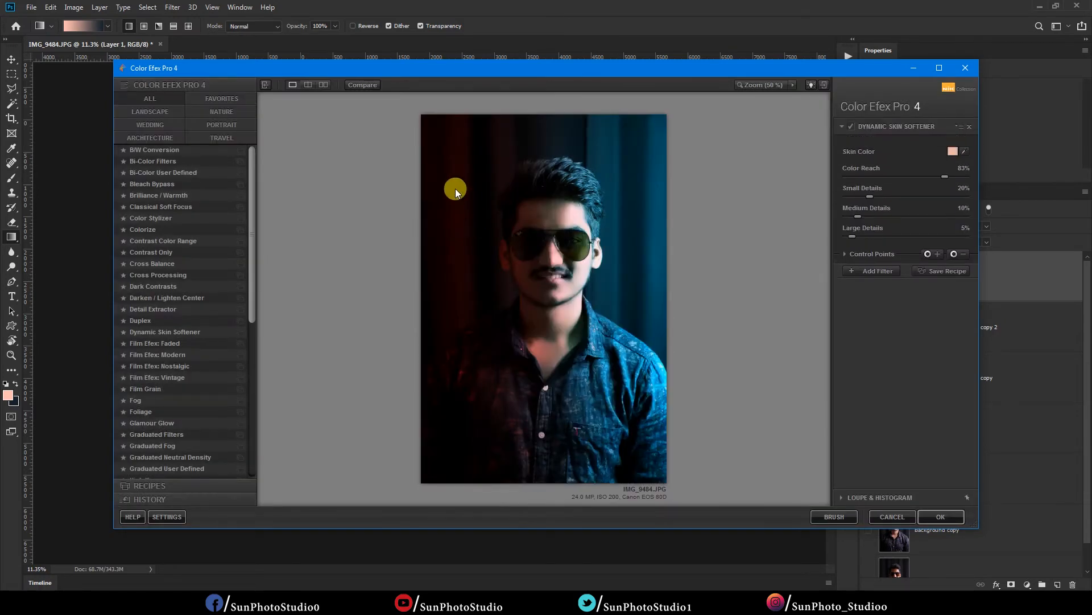
click(166, 313)
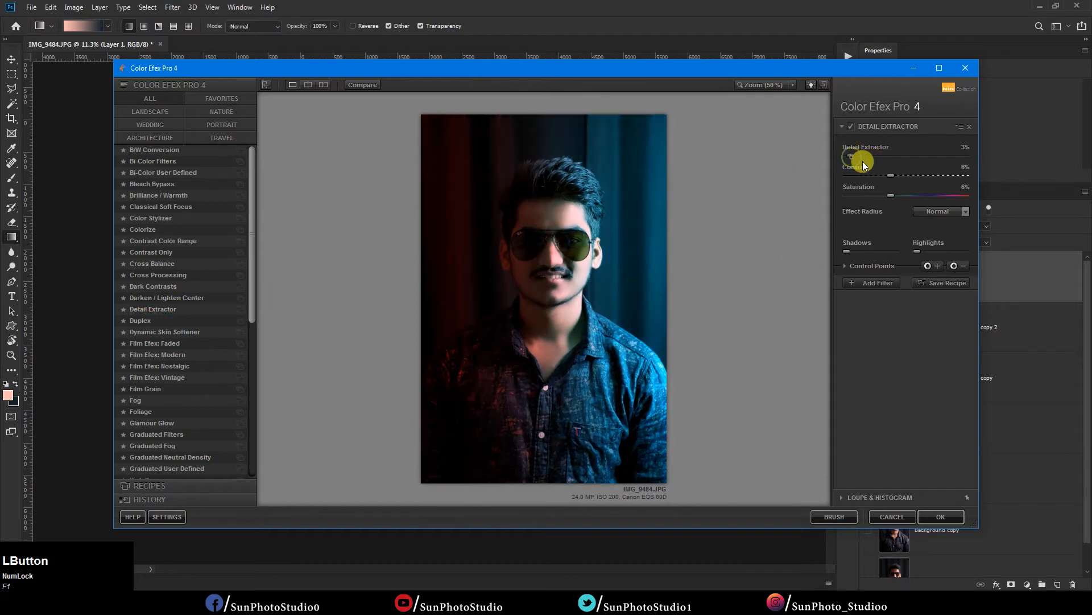
Set Detail Extractor to 17% and contrast to -32%, adjust the saturation moderately above neutral, and apply the filter
click(882, 160)
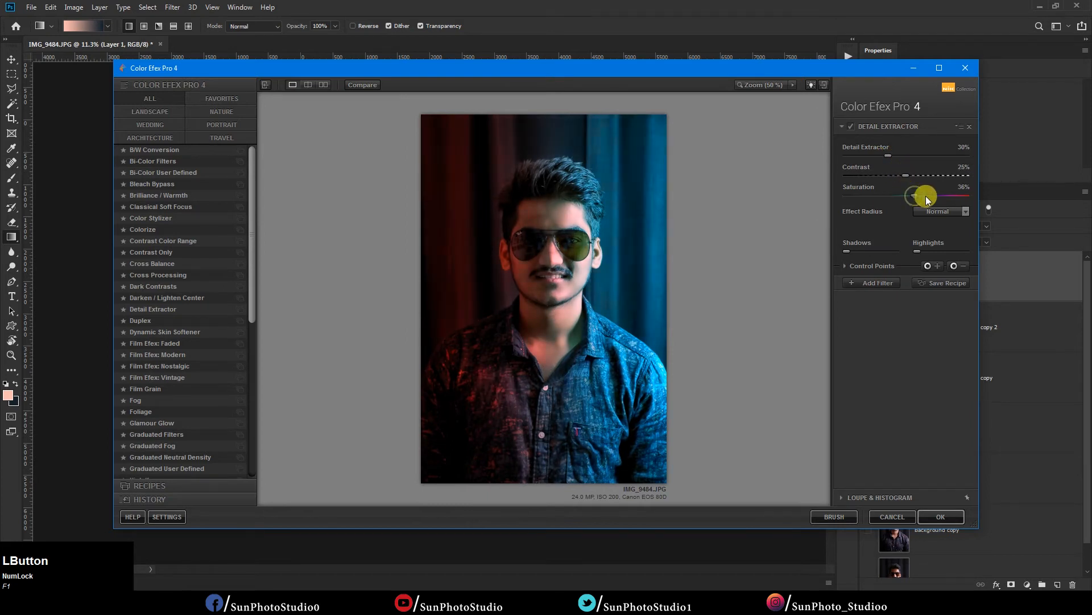
drag(912, 196, 924, 196)
drag(896, 153, 885, 157)
drag(883, 158, 863, 158)
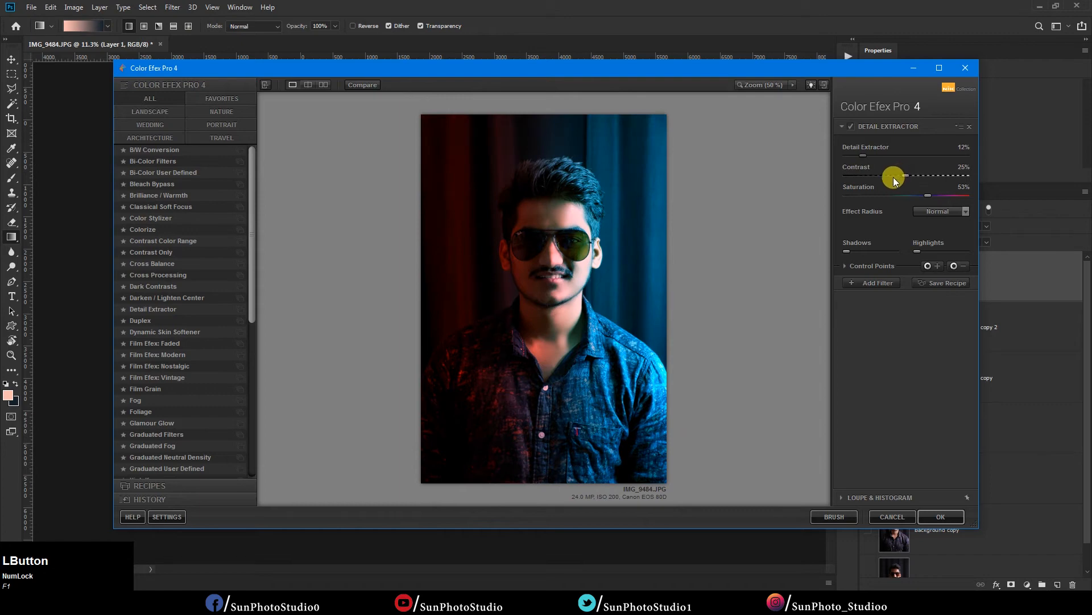
drag(884, 158, 881, 160)
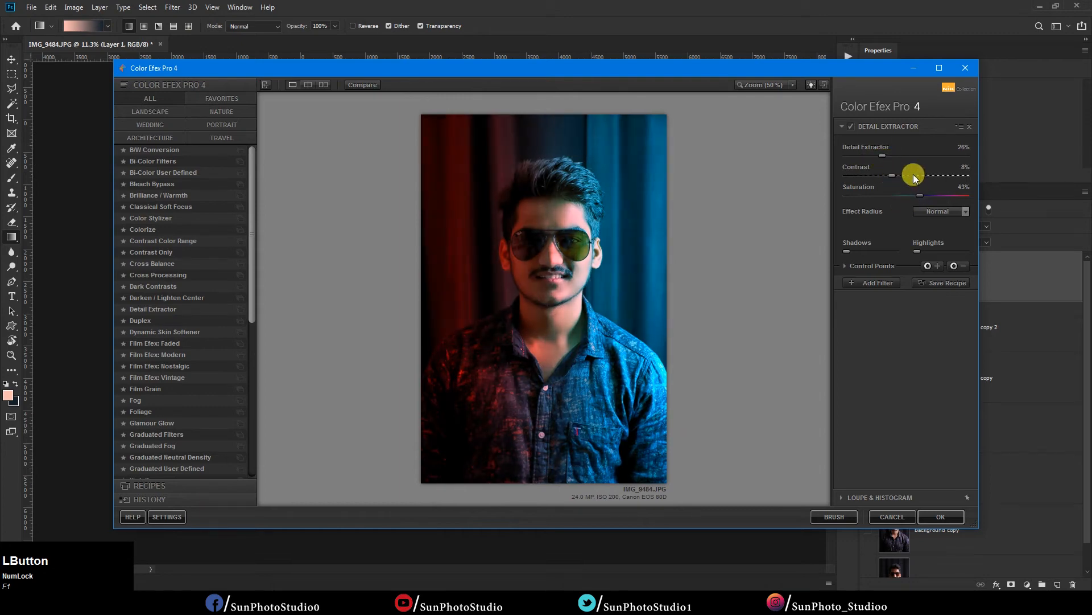
drag(883, 154, 849, 178)
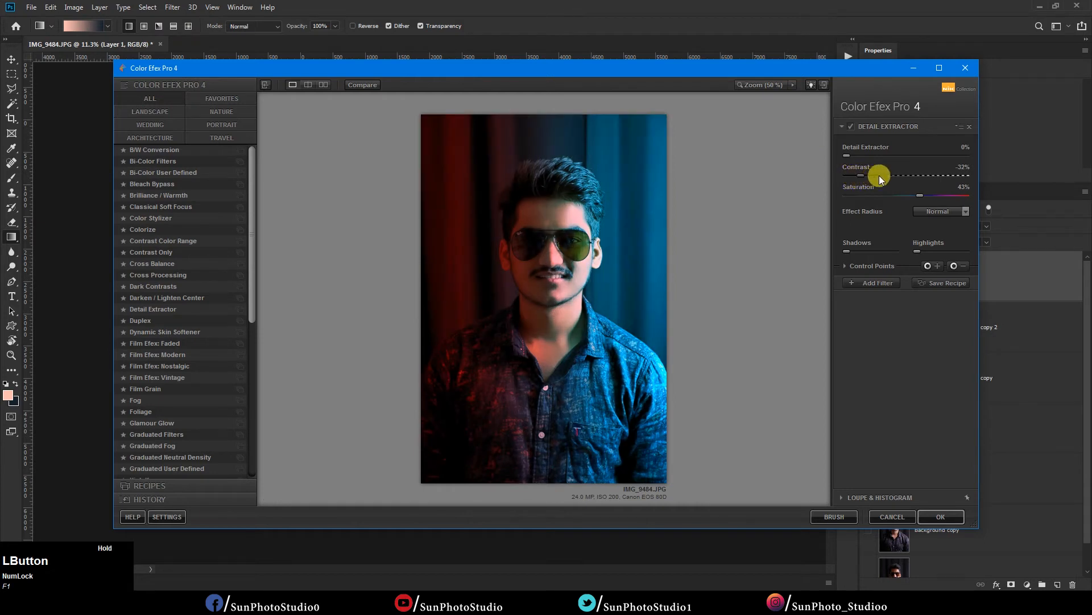
click(872, 155)
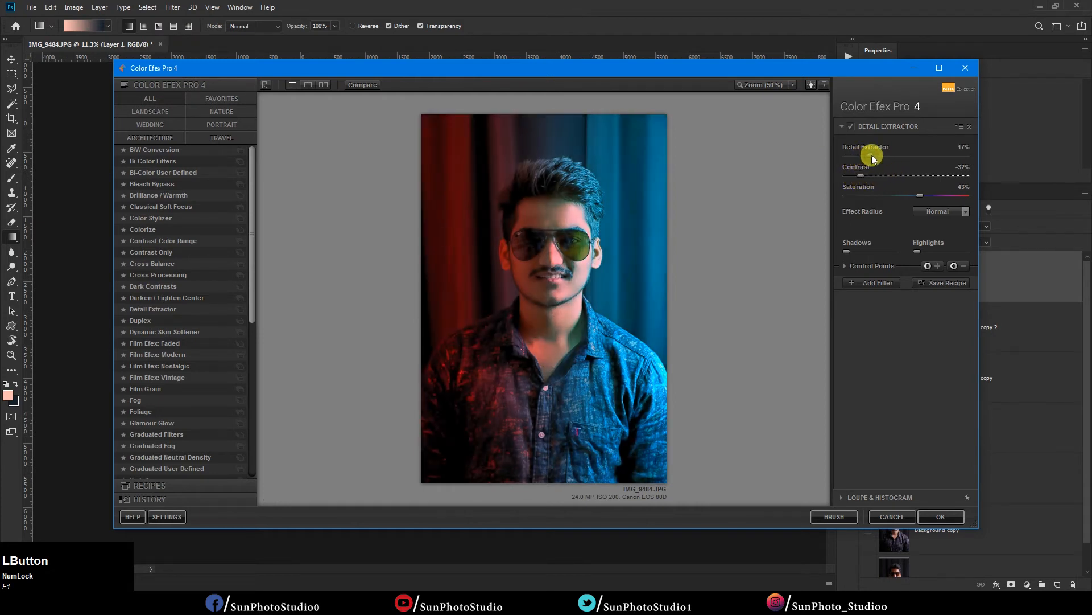
click(910, 196)
click(940, 517)
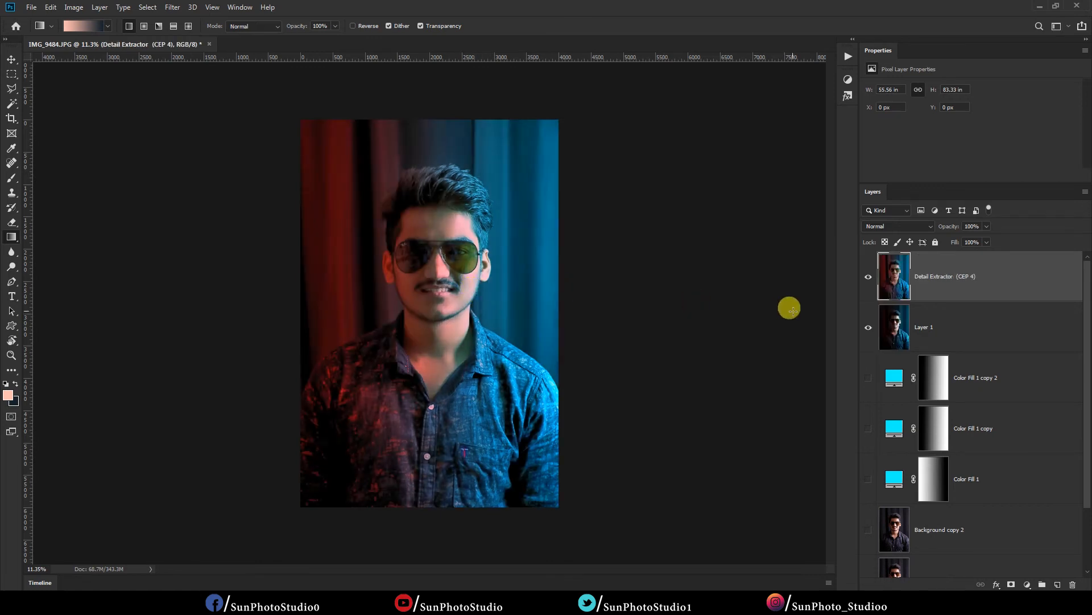
Compare the portrait with and without the Detail Extractor layer, and hide Layer 1 beneath it
click(868, 277)
click(868, 277)
click(868, 277)
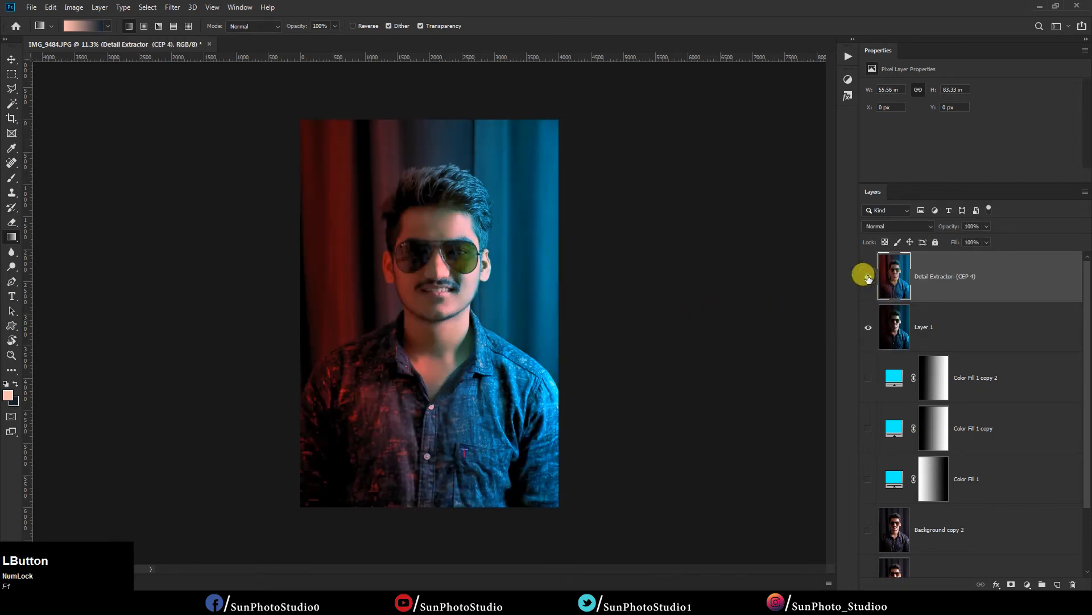
click(867, 327)
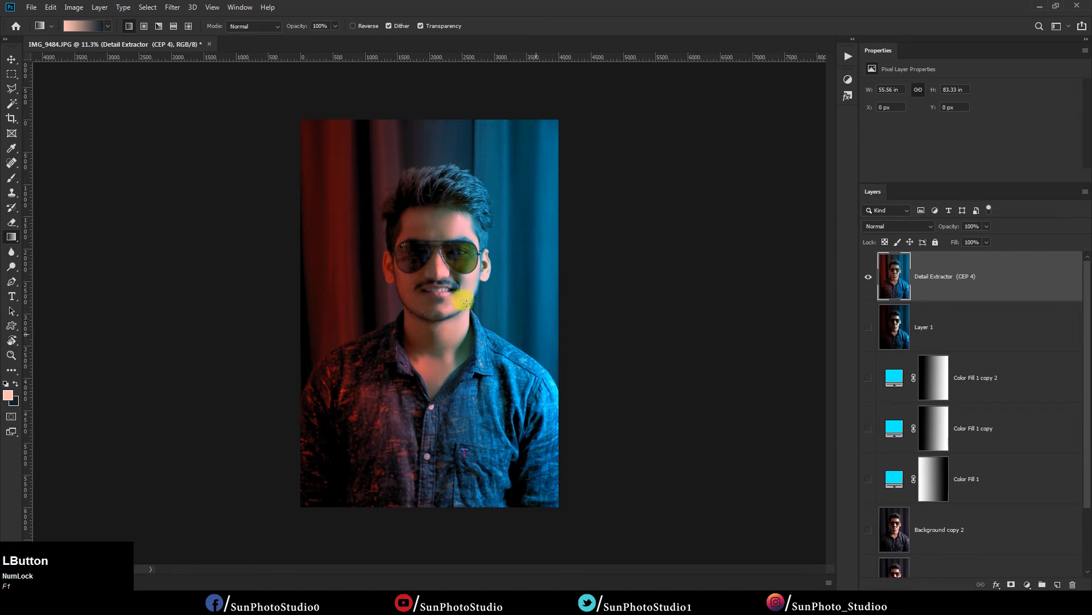
Open the Detail Extractor layer in the Camera Raw Filter, try the automatic tone correction, and undo it
click(166, 8)
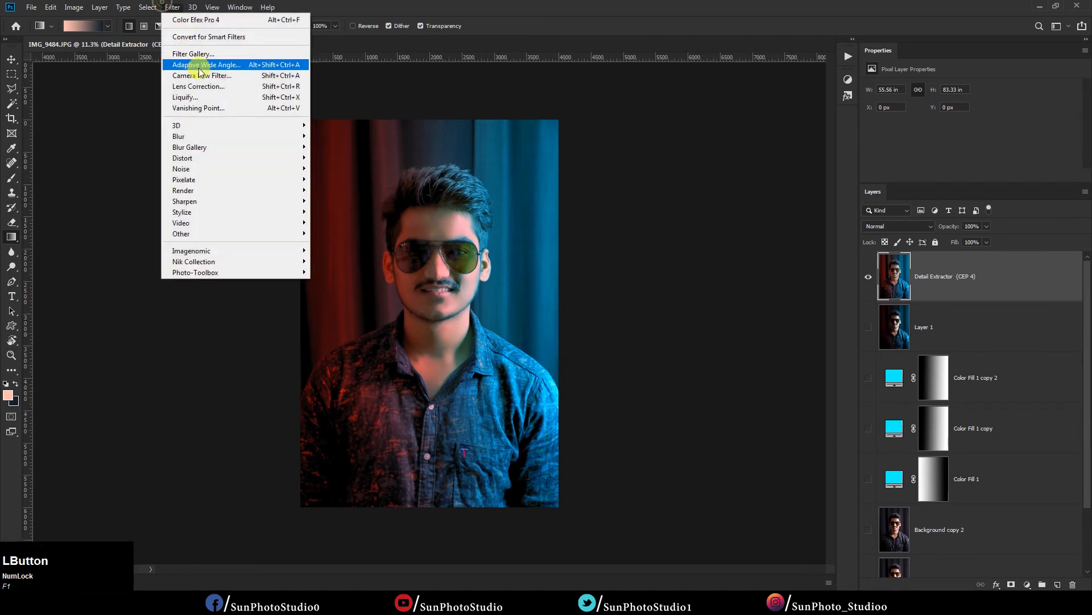
click(206, 75)
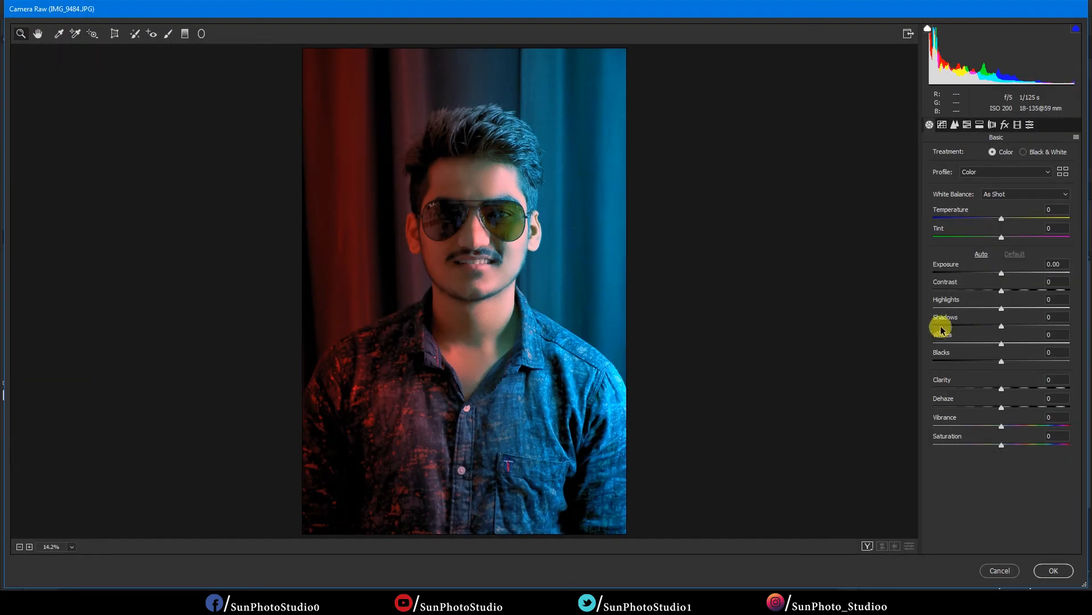
click(981, 254)
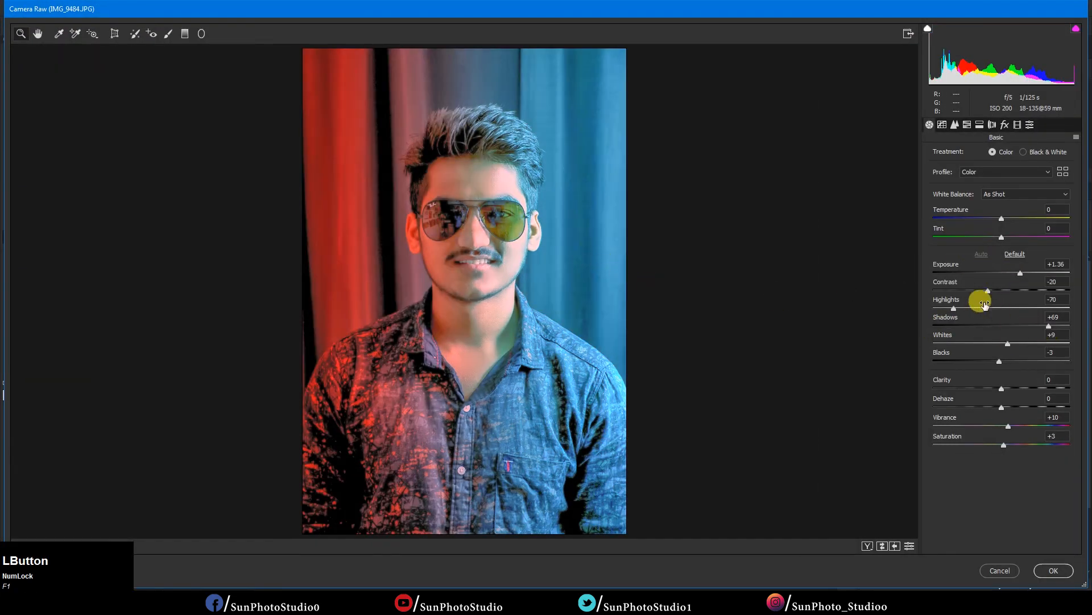
key(ctrl+z)
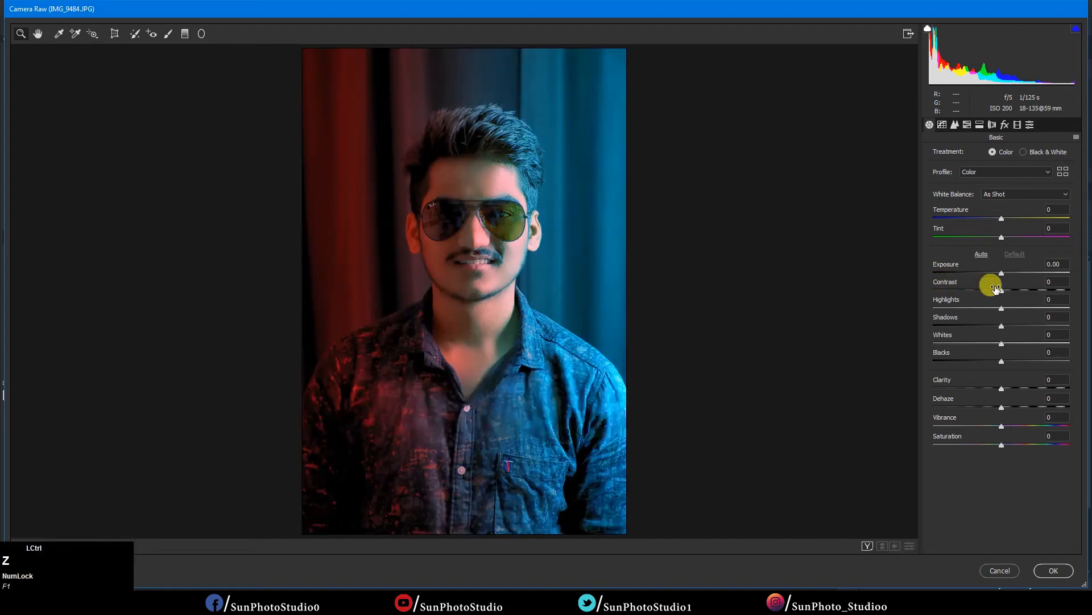
Set exposure to -0.55 and blacks to -40 in Camera Raw, and apply the filter
drag(1001, 274, 994, 273)
mouse_move(980, 361)
mouse_down()
mouse_move(960, 366)
mouse_move(975, 362)
mouse_up()
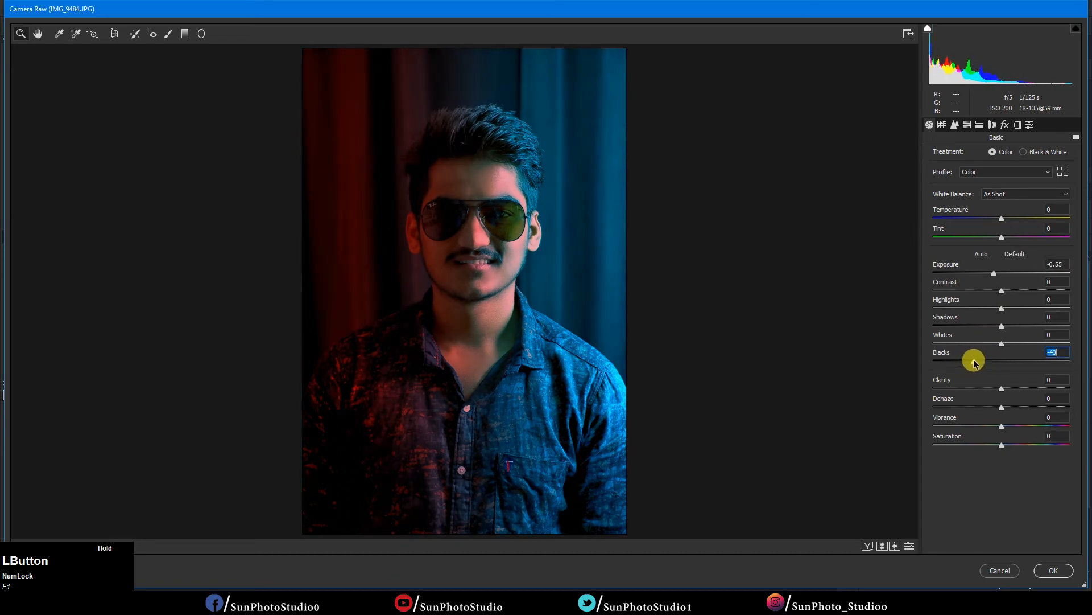
click(1054, 572)
Show Layer 1 again and compare it with the filtered Detail Extractor layer, both close up and at full view
scroll(478, 285, down, 1)
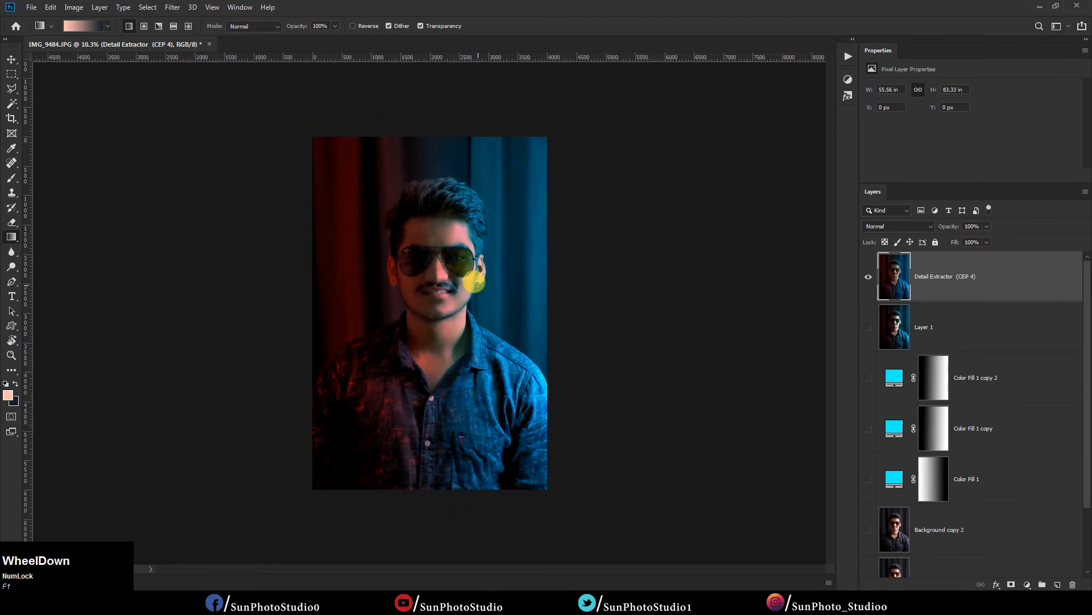
scroll(420, 293, up, 3)
scroll(423, 293, up, 1)
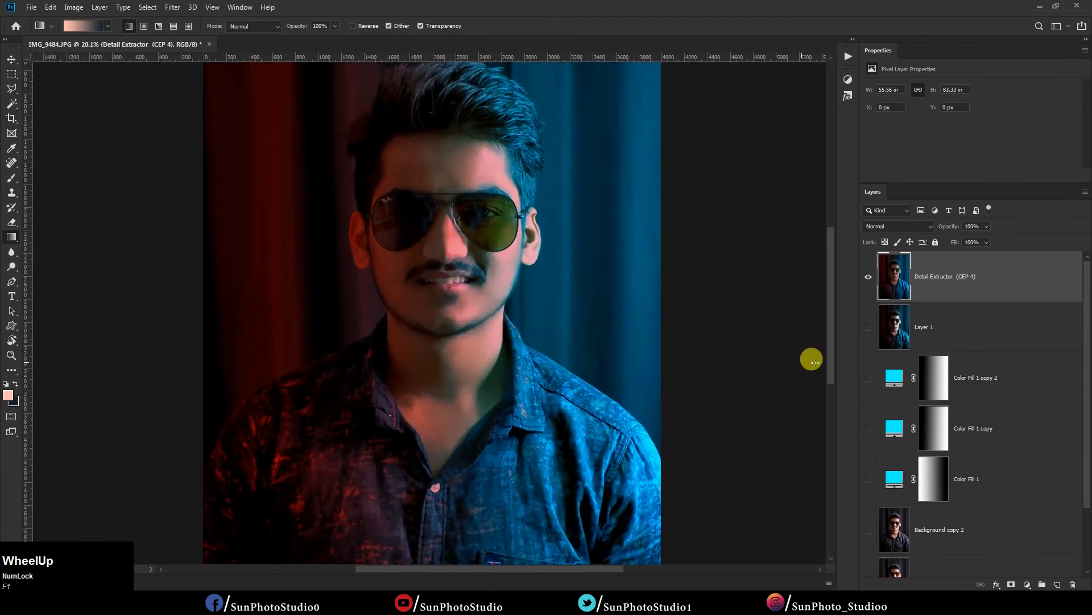
click(868, 328)
click(868, 277)
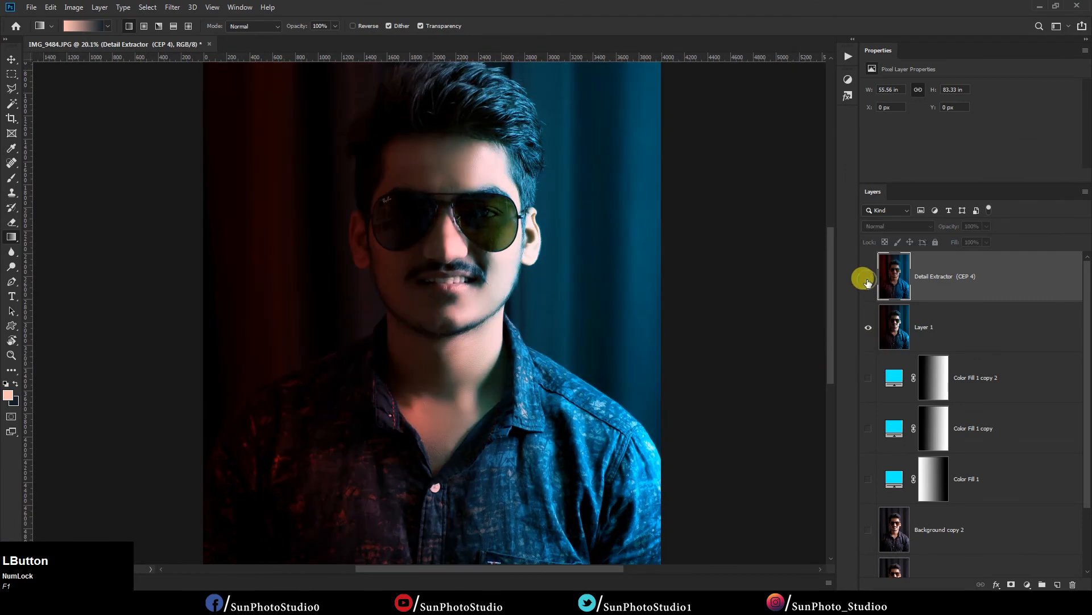
scroll(533, 253, down, 3)
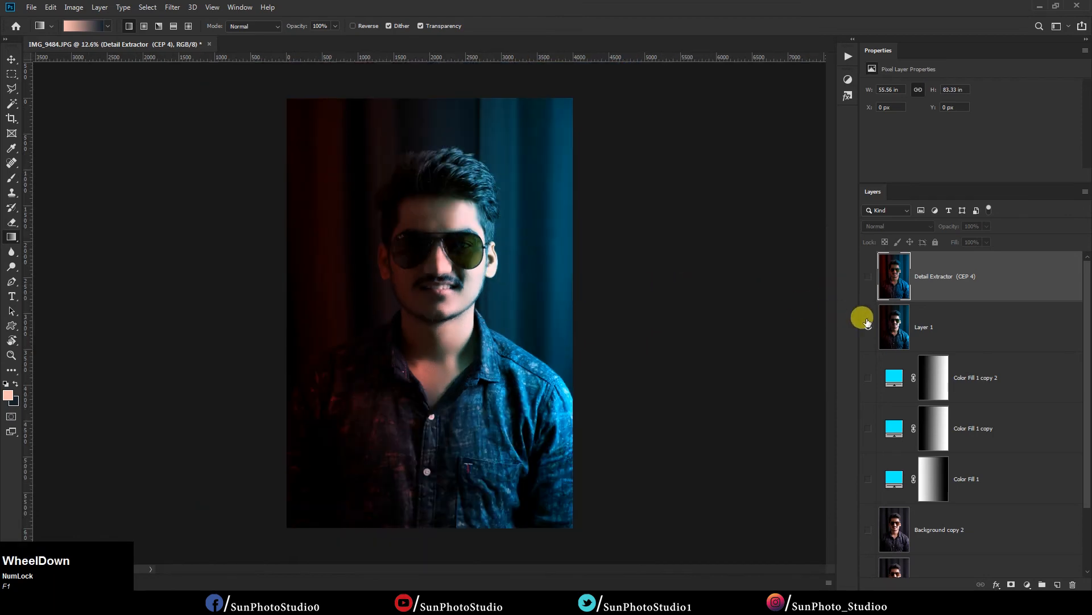
click(868, 278)
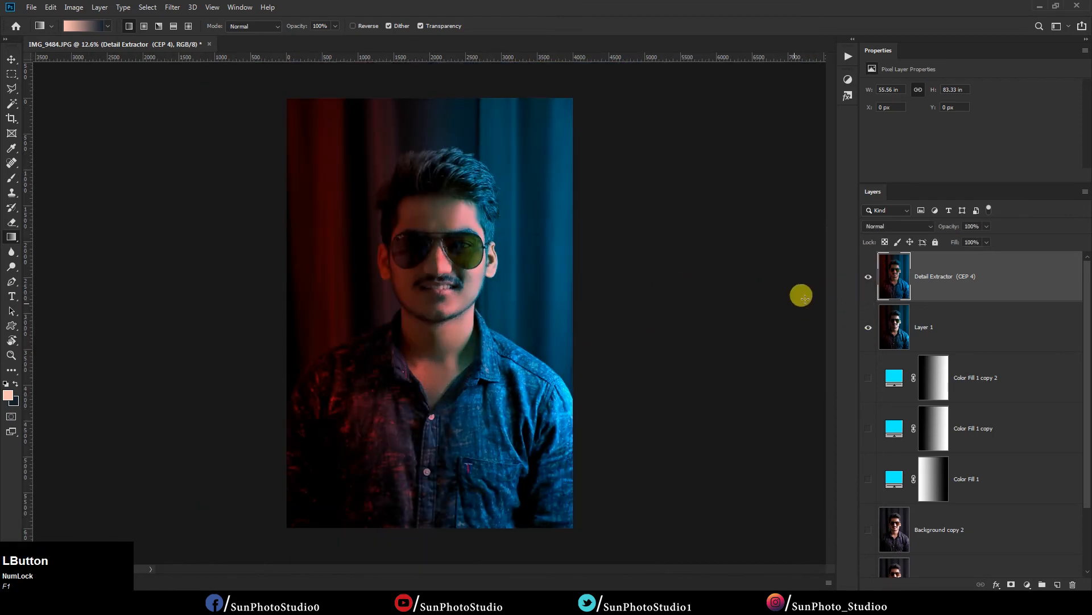
Hide Layer 1 and compare the portrait with and without the Detail Extractor layer
scroll(574, 288, down, 1)
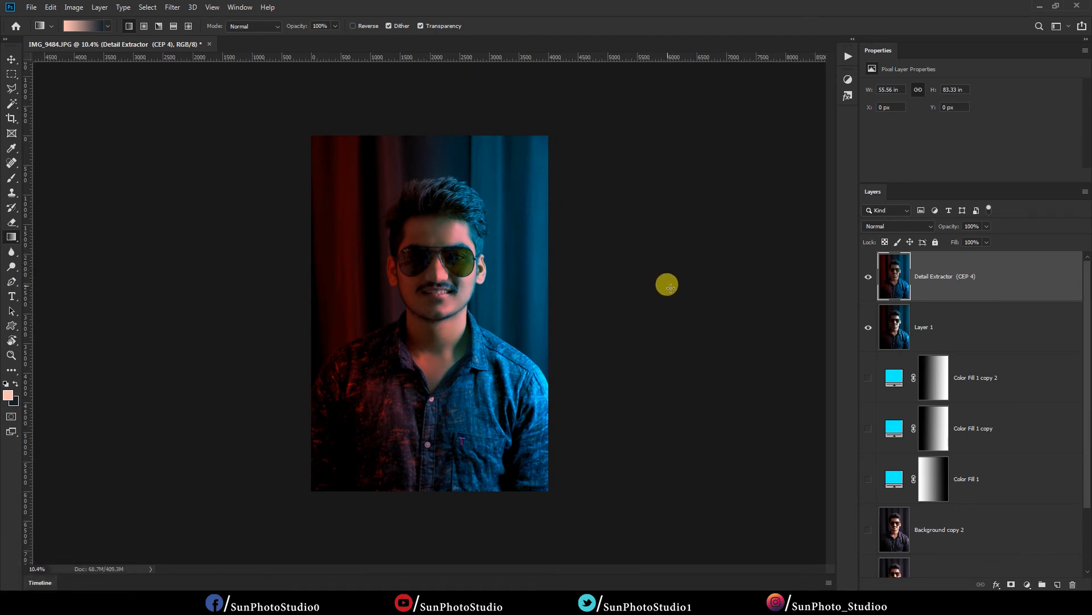
scroll(887, 521, down, 2)
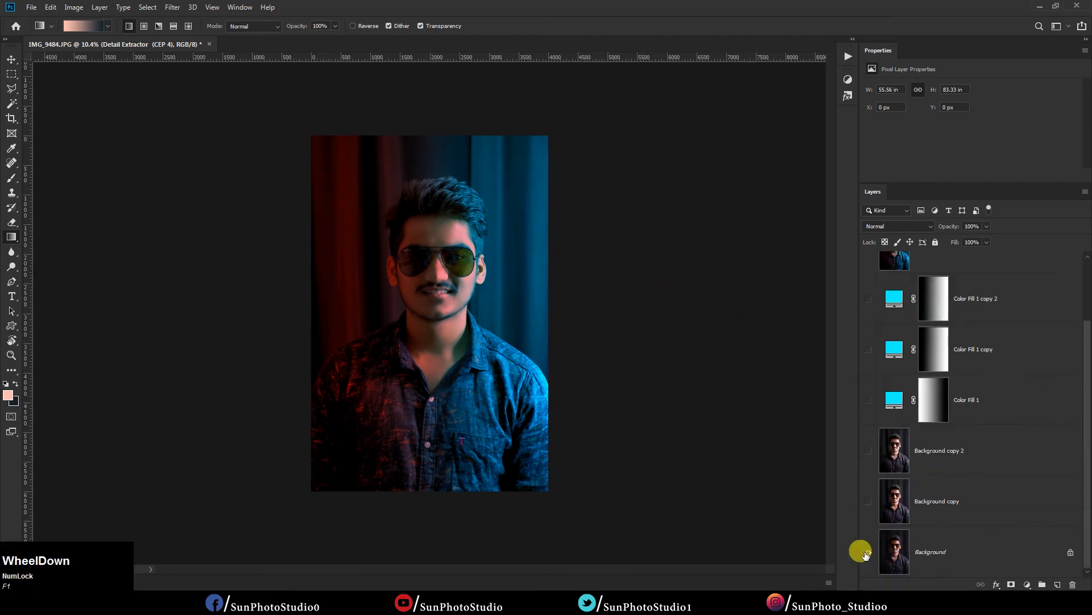
scroll(882, 432, up, 2)
click(867, 324)
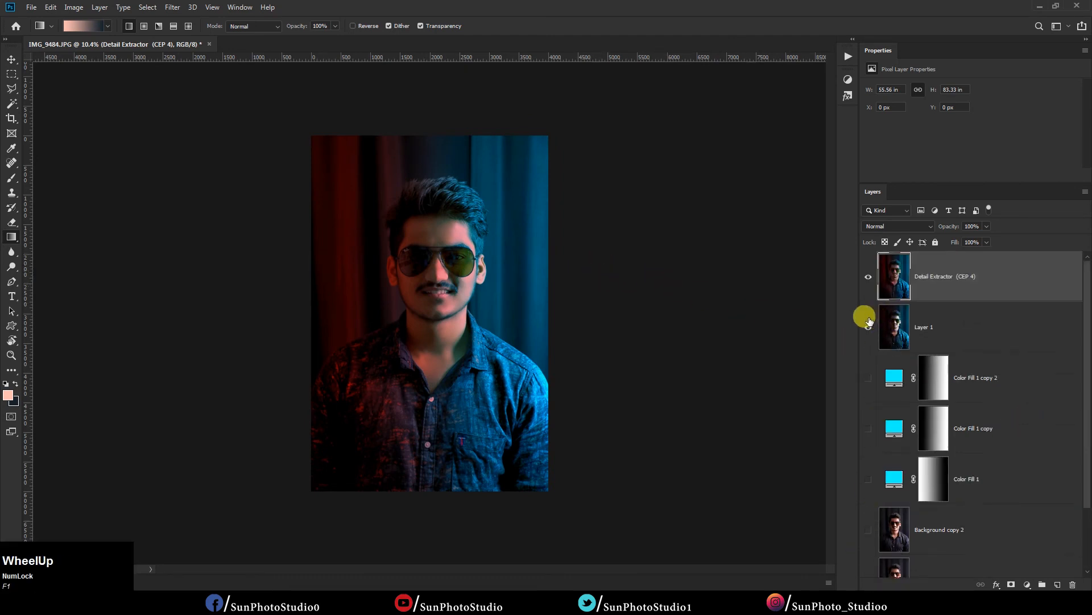
click(867, 277)
click(866, 277)
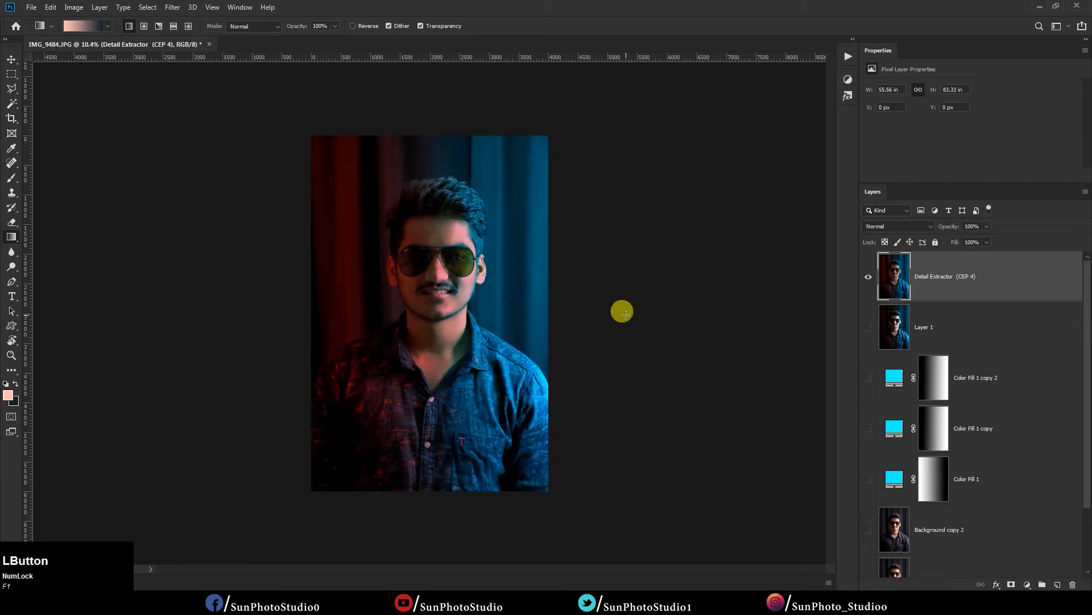
Add the text SUN over the lower part of the shirt at a font size of 938.47 pt
click(12, 296)
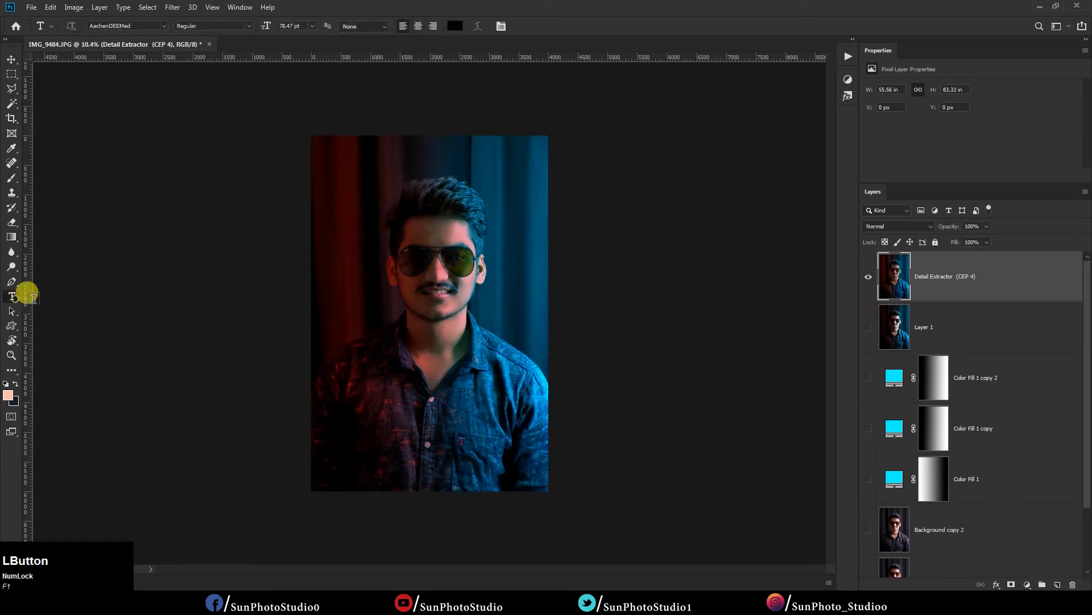
click(369, 439)
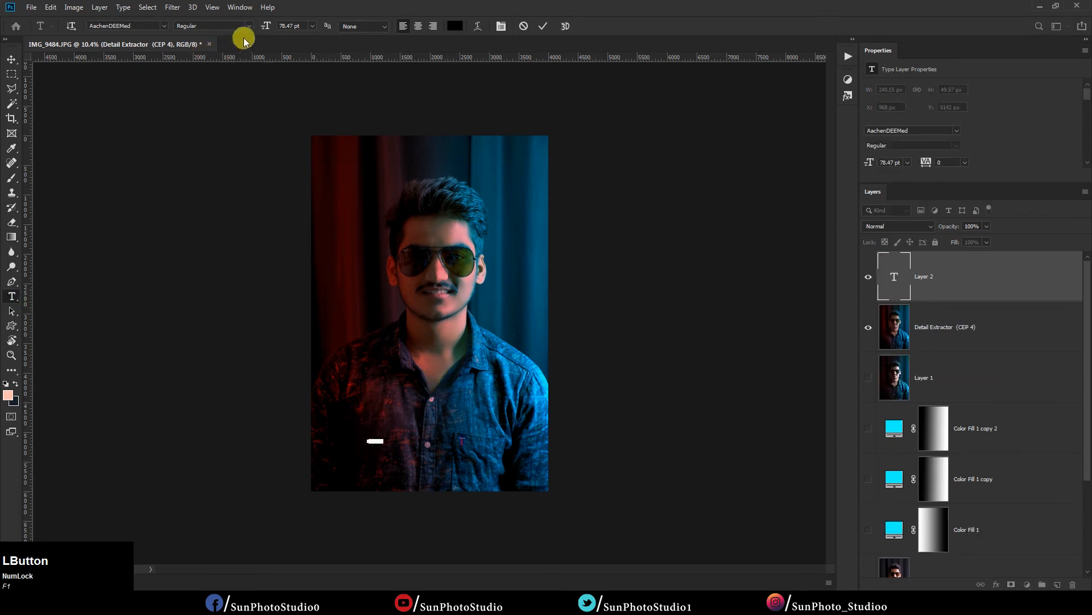
drag(264, 28, 749, 79)
text(SUN)
Color the SUN text pure red, ff0000
drag(420, 448, 341, 444)
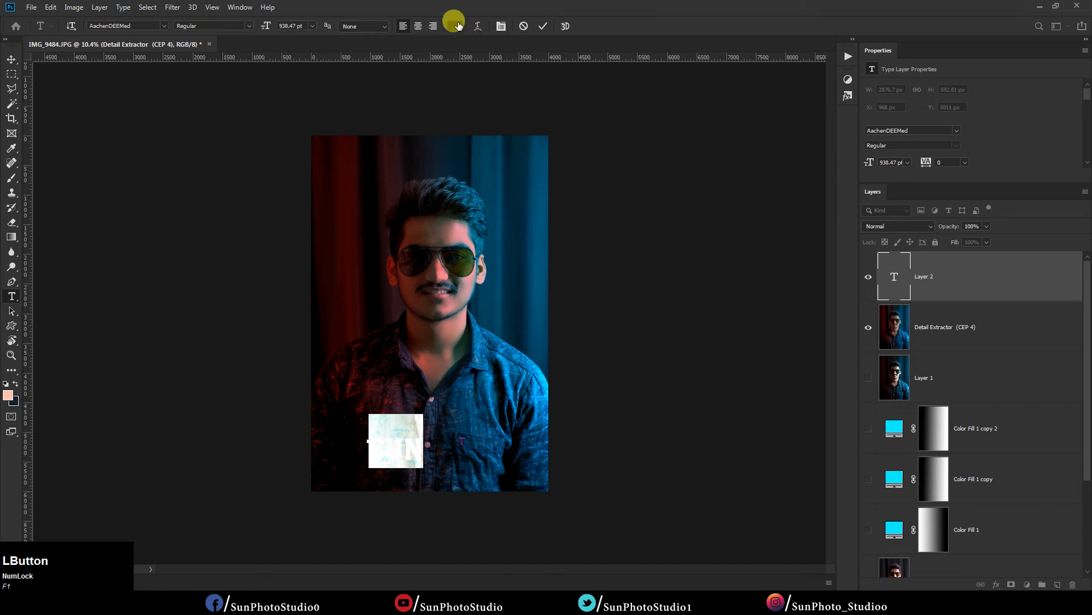
click(456, 25)
drag(827, 229, 905, 181)
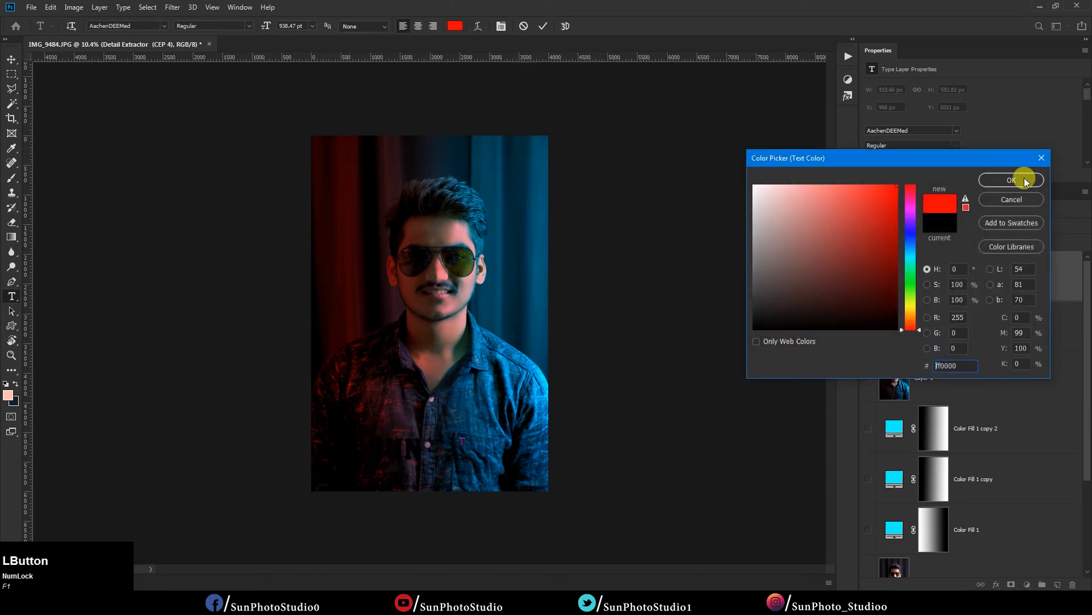
click(1012, 181)
Enlarge the SUN text to about 2570 pt and position it over the lower shirt
click(11, 59)
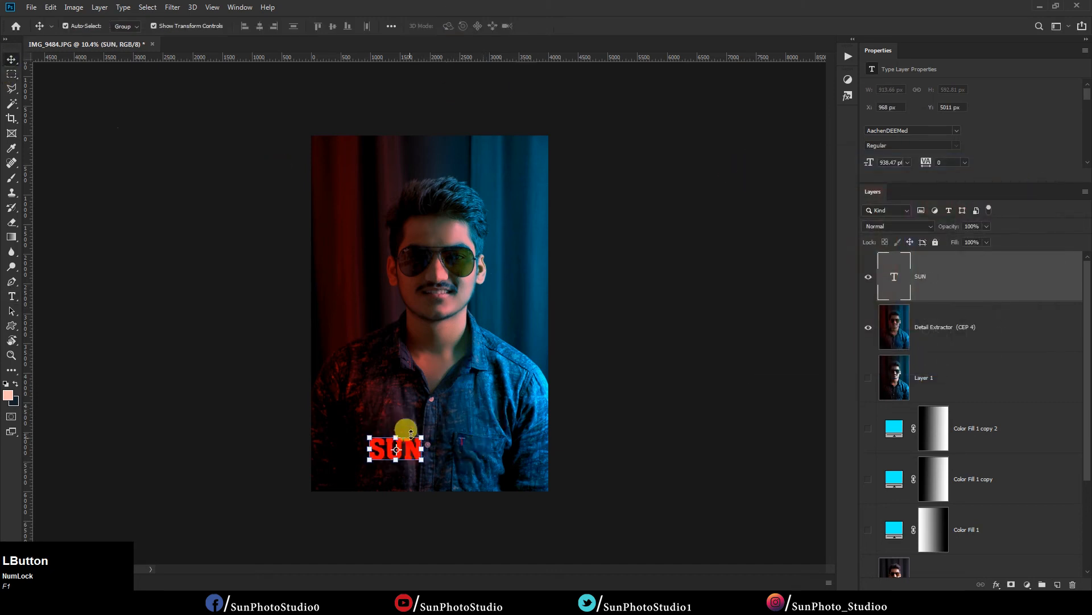
drag(422, 435, 515, 373)
drag(491, 423, 486, 434)
Change the font of the SUN text to After Shok
click(11, 296)
drag(493, 440, 166, 85)
click(164, 26)
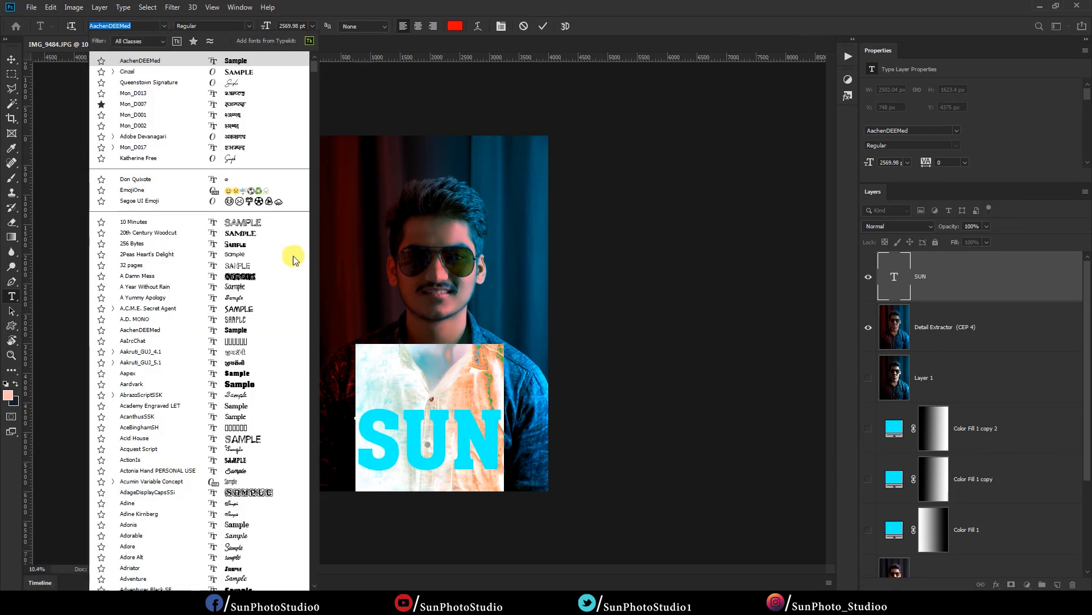
scroll(243, 387, down, 2)
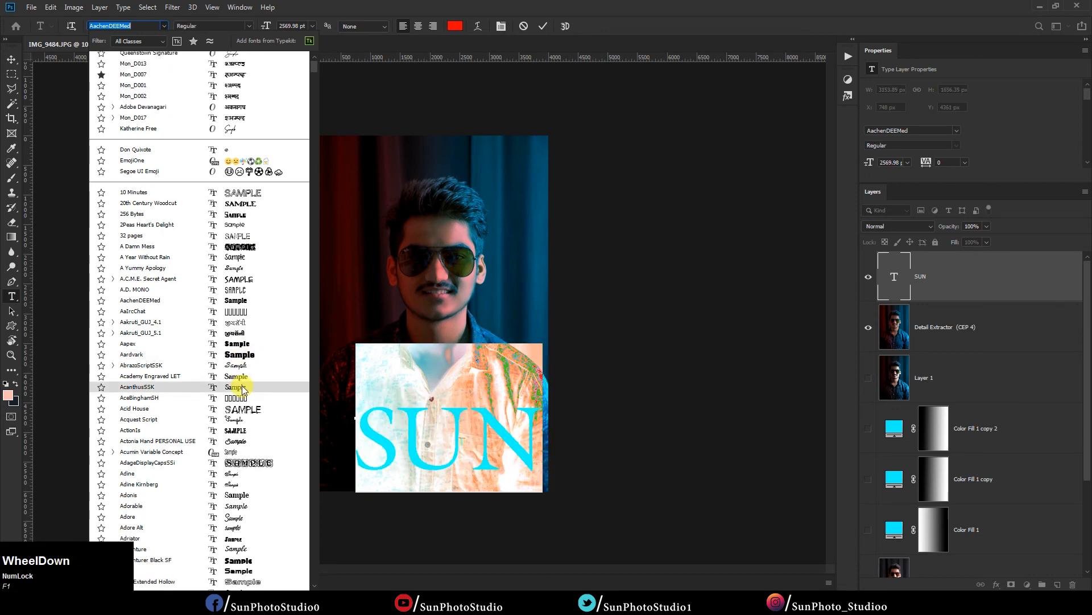
scroll(245, 389, down, 4)
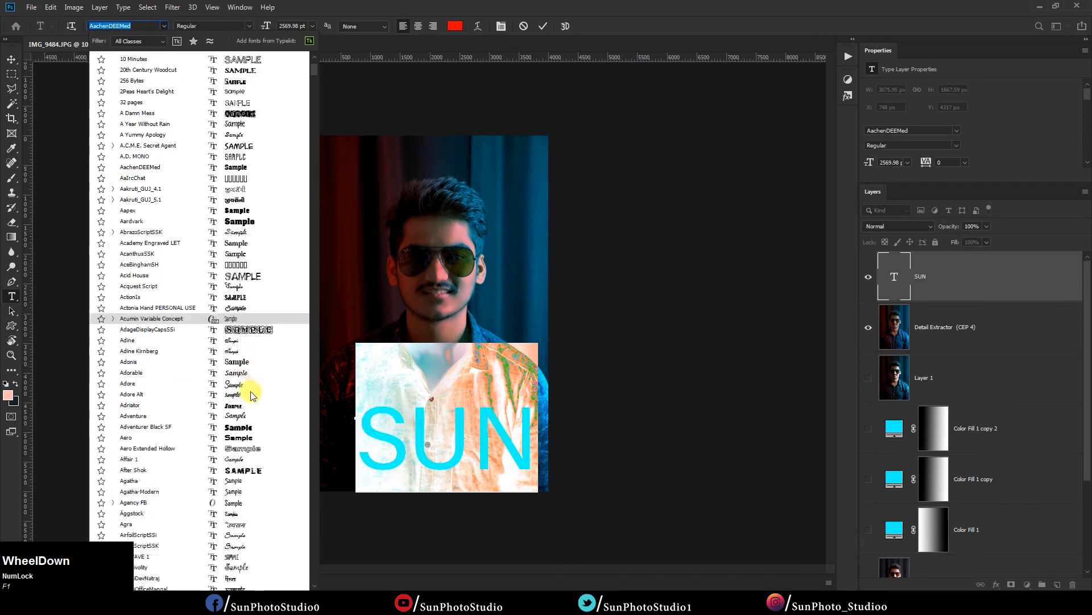
click(254, 475)
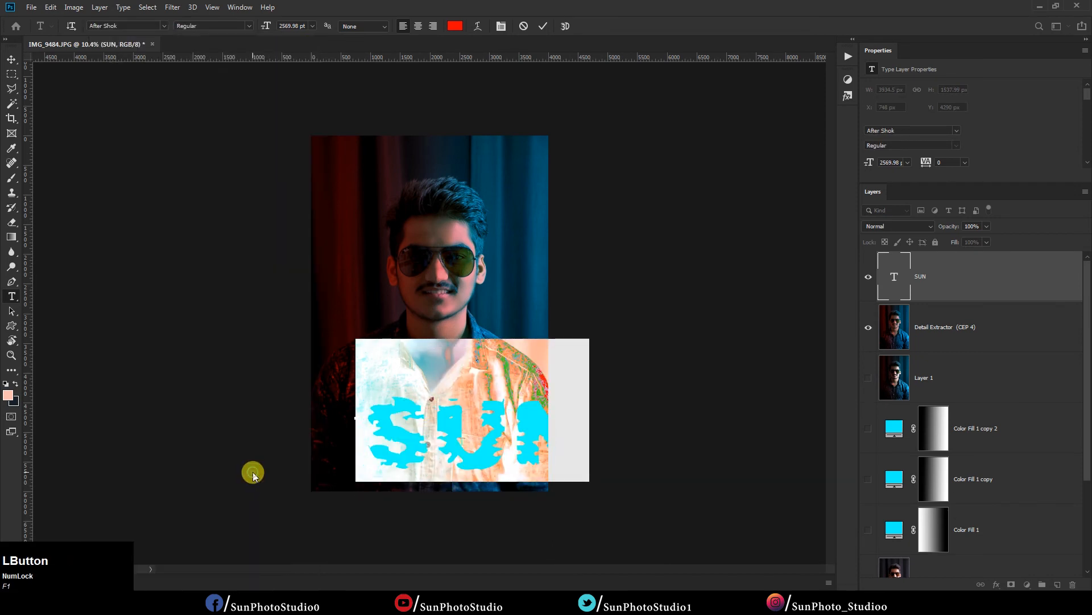
Reposition the SUN text so that it is centered across the bottom of the portrait
click(12, 59)
drag(517, 434, 478, 435)
drag(542, 398, 512, 430)
key(Return)
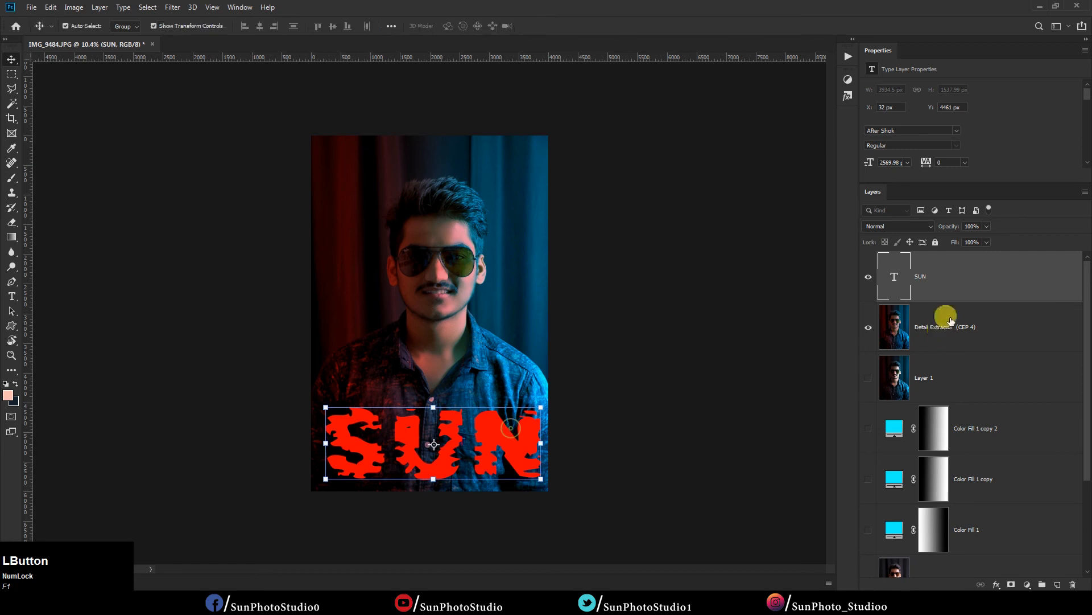
Rasterize the SUN text layer and add a Solid Color fill layer above it in cyan, 00f6ff
right_click(966, 278)
click(883, 260)
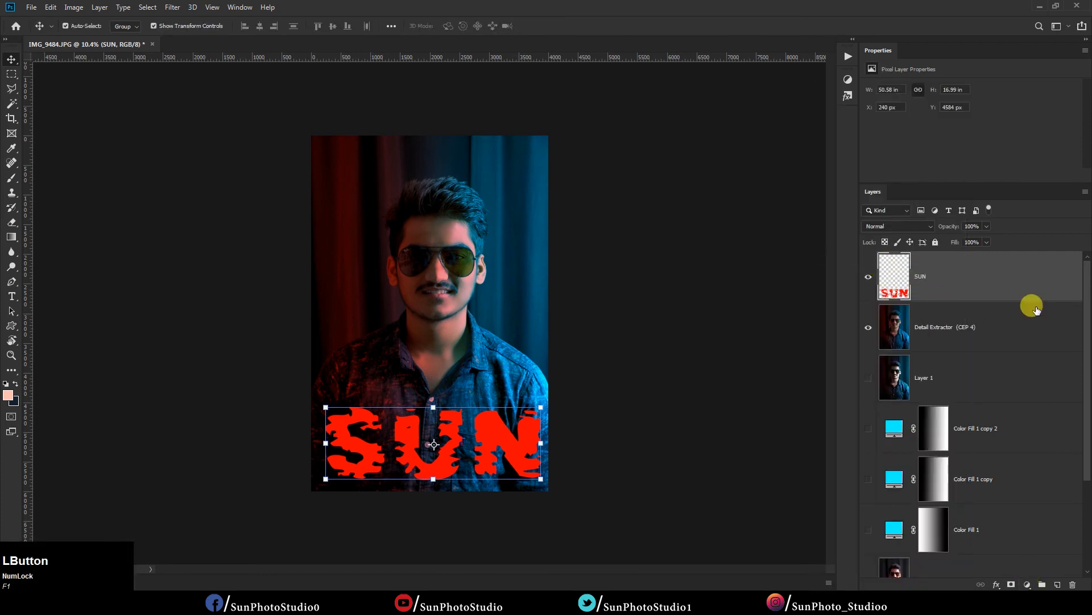
click(1026, 584)
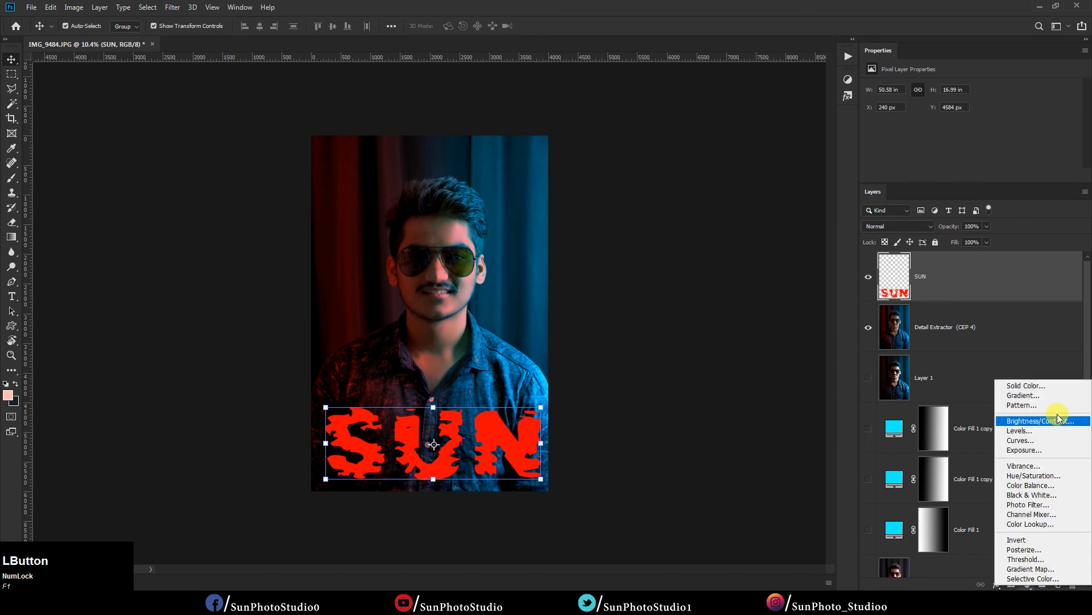
click(1048, 387)
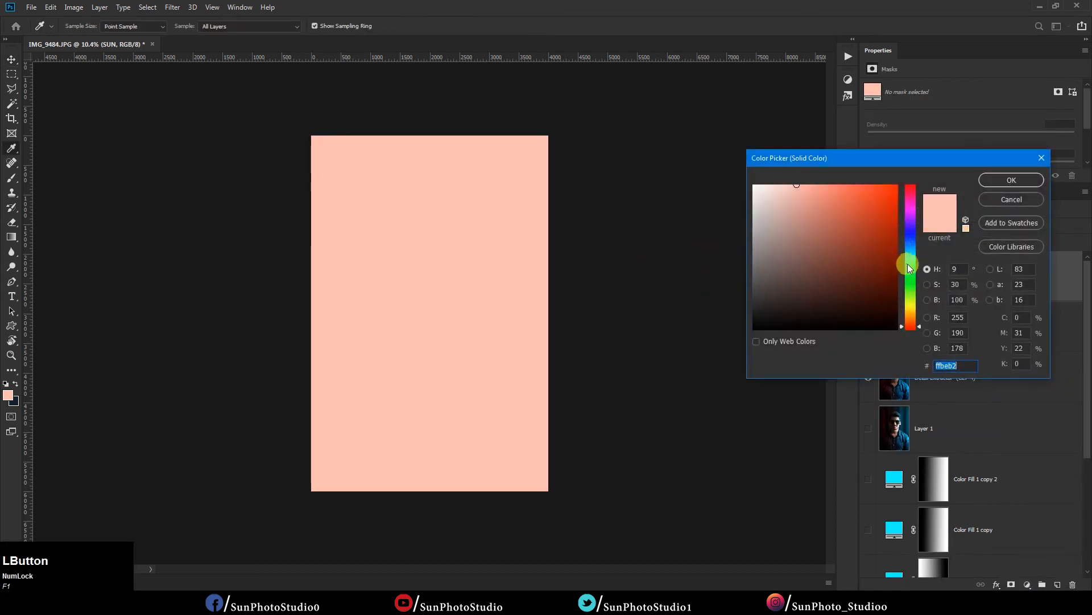
click(910, 254)
drag(863, 215, 990, 178)
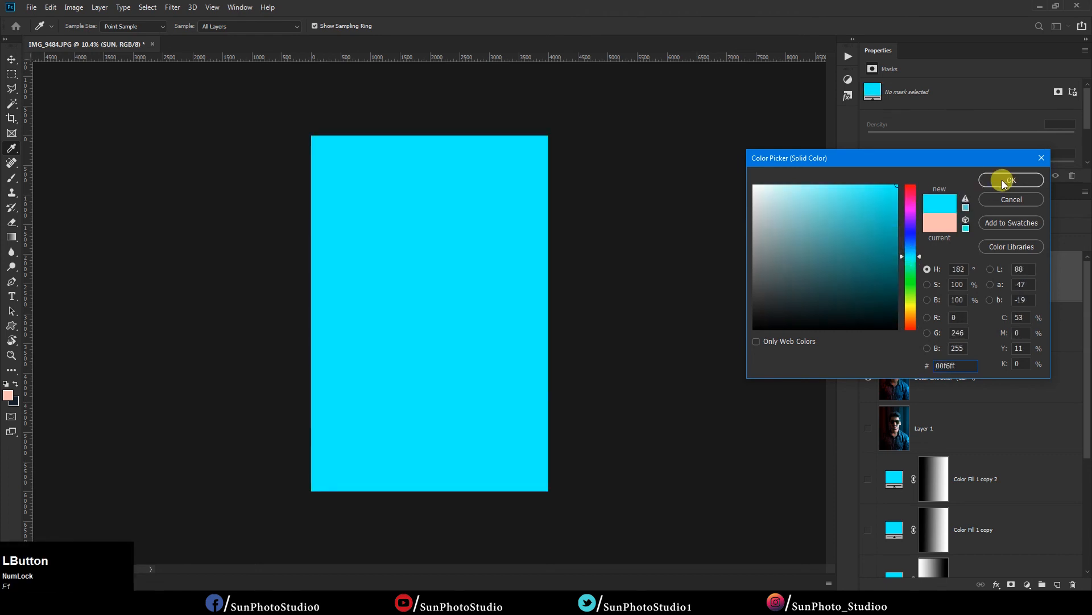
click(1002, 180)
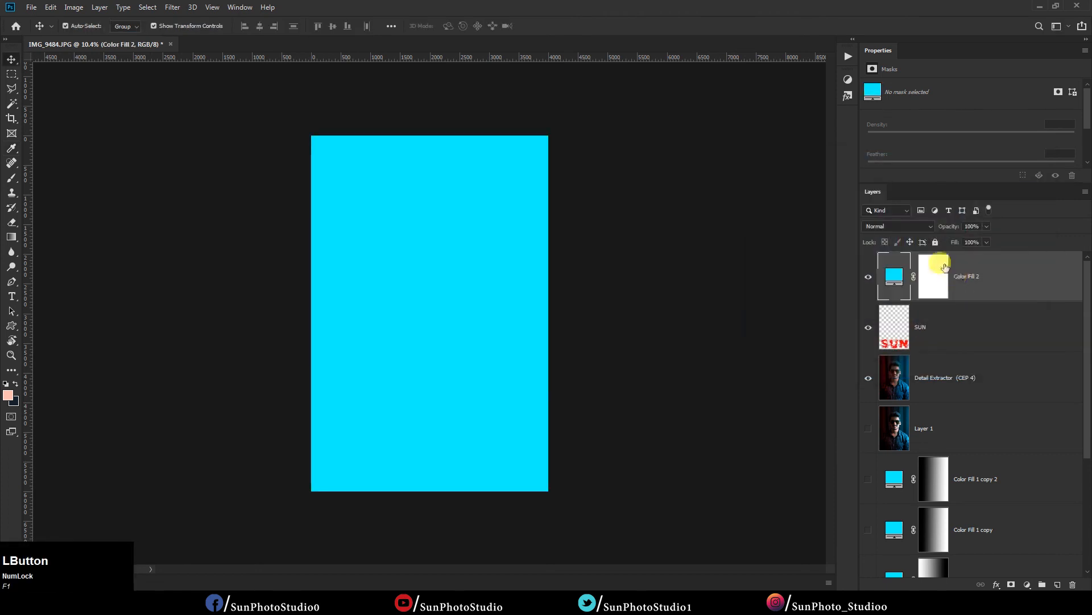
Clip the cyan fill layer to the SUN layer and draw a white-to-black gradient on its mask from the N to the S
right_click(989, 275)
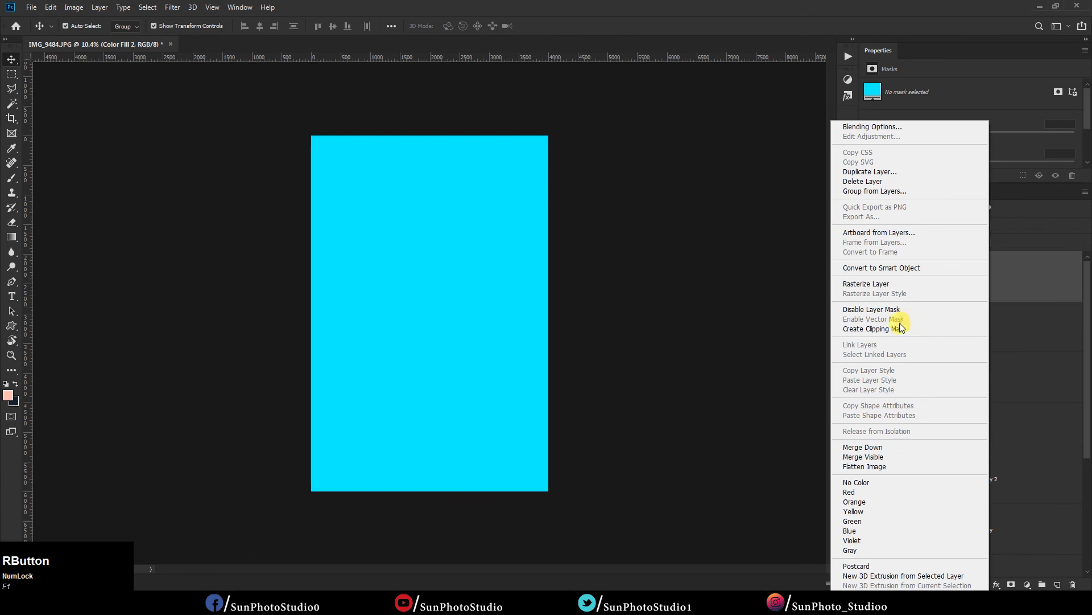
click(902, 328)
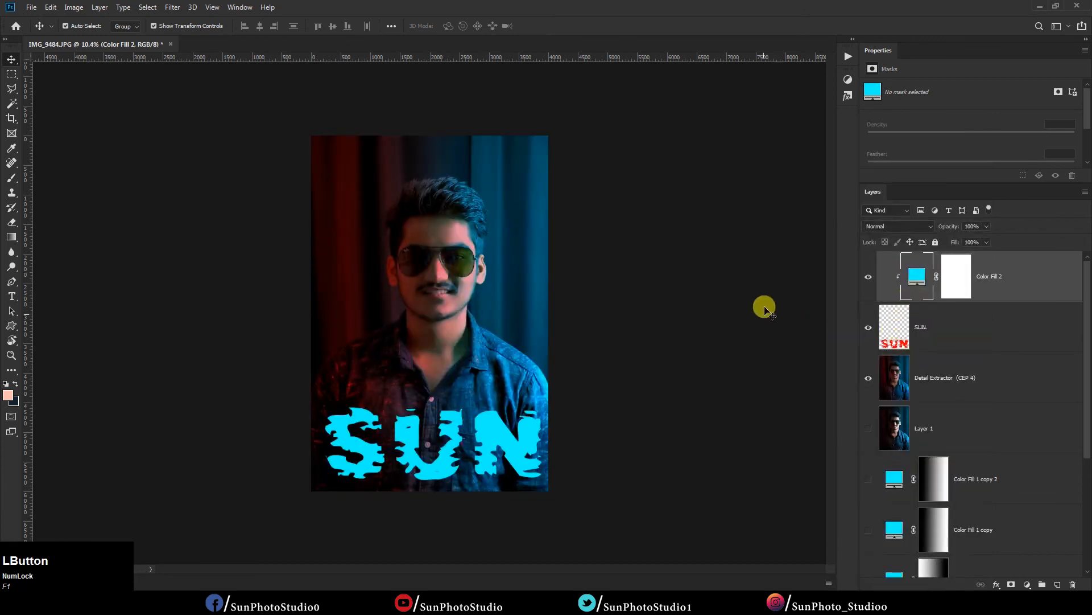
click(954, 277)
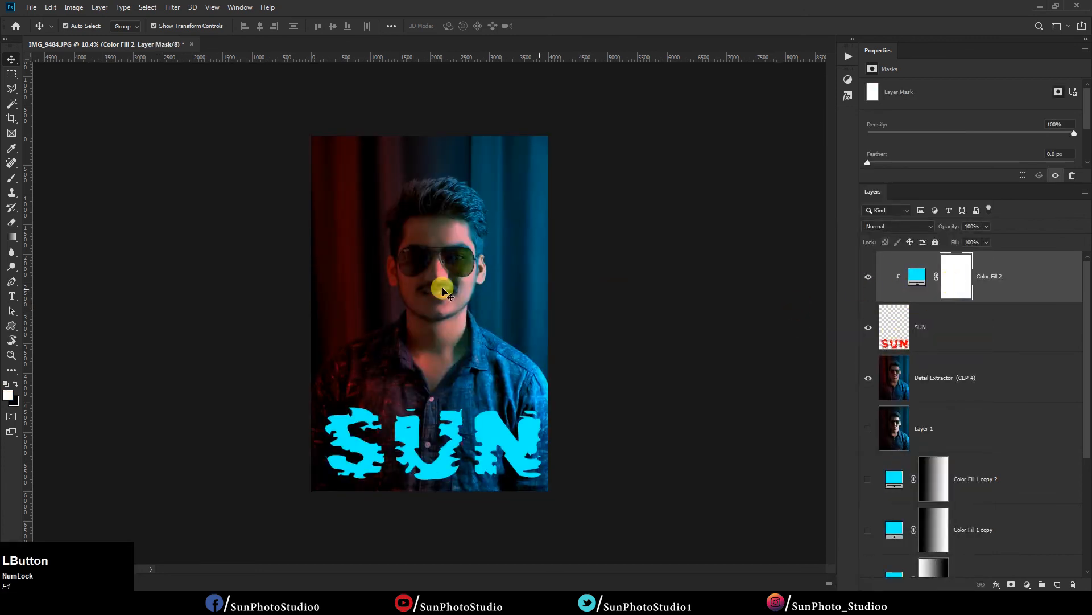
click(12, 237)
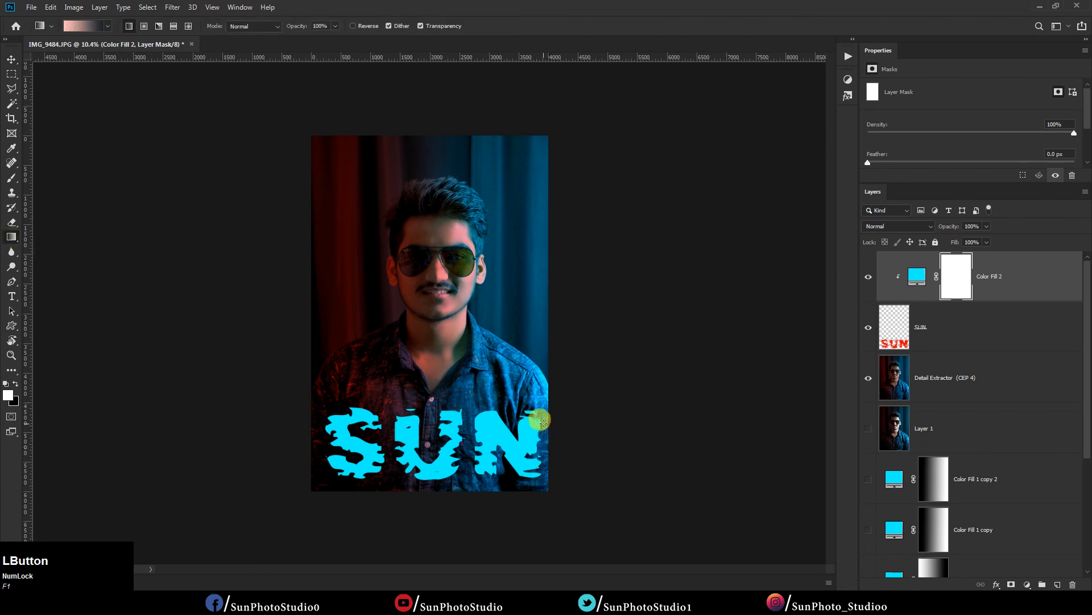
drag(538, 416, 337, 470)
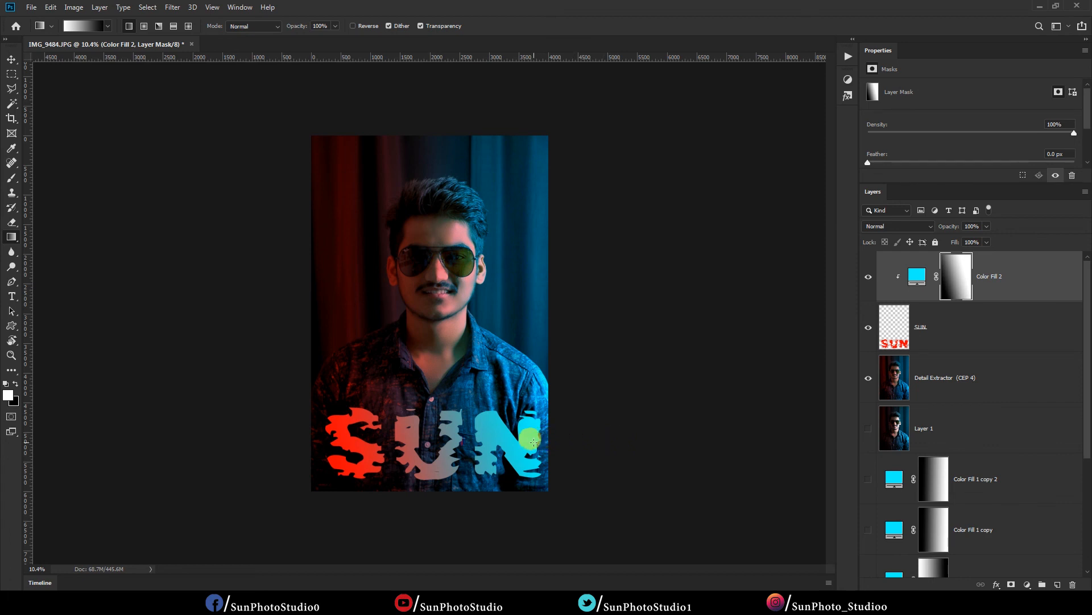
Group the layers from Color Fill 2 down to Background copy 2, and compare the portrait with and without the group
click(11, 59)
scroll(458, 353, up, 1)
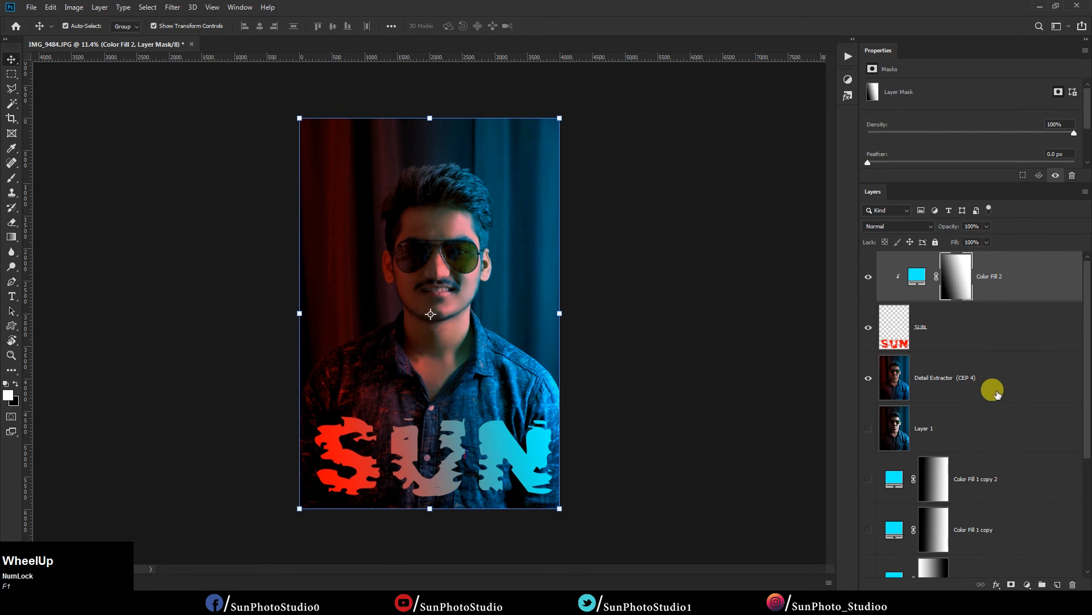
scroll(993, 421, down, 3)
shift+click(950, 487)
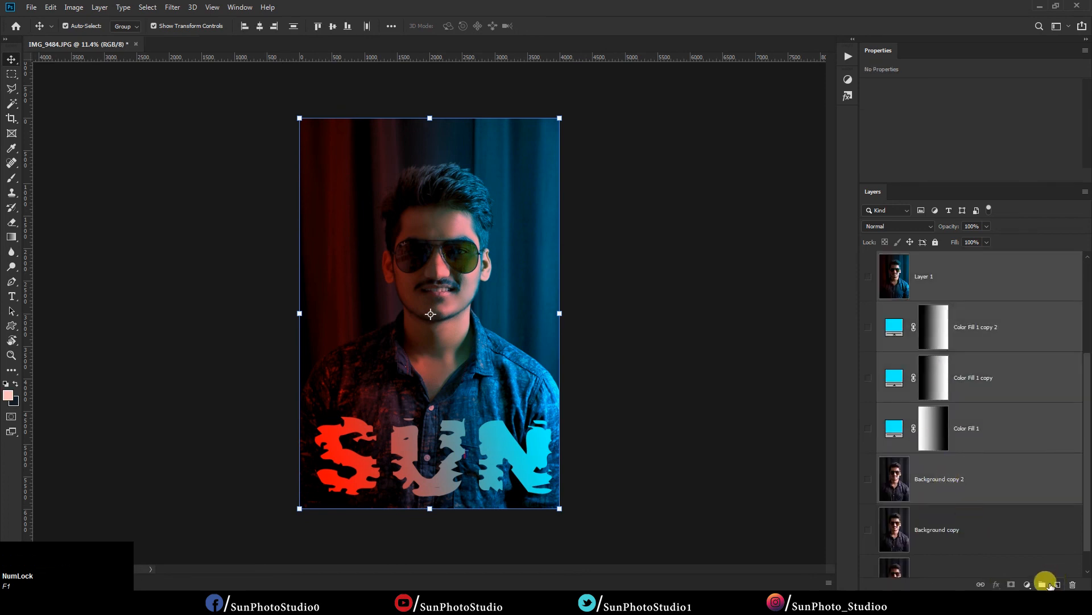
click(1046, 584)
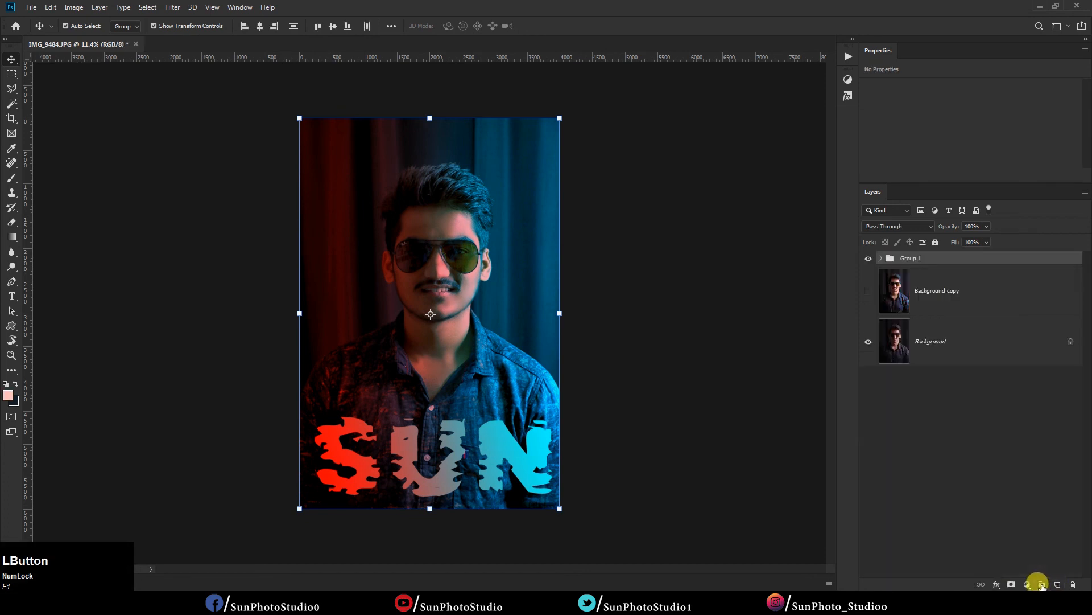
click(869, 258)
click(869, 258)
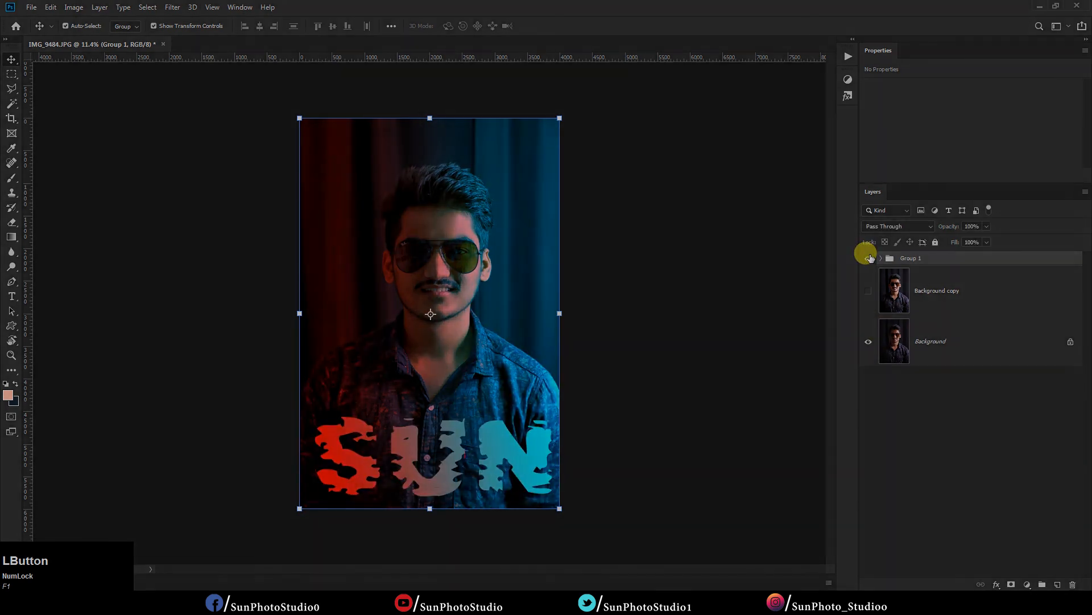